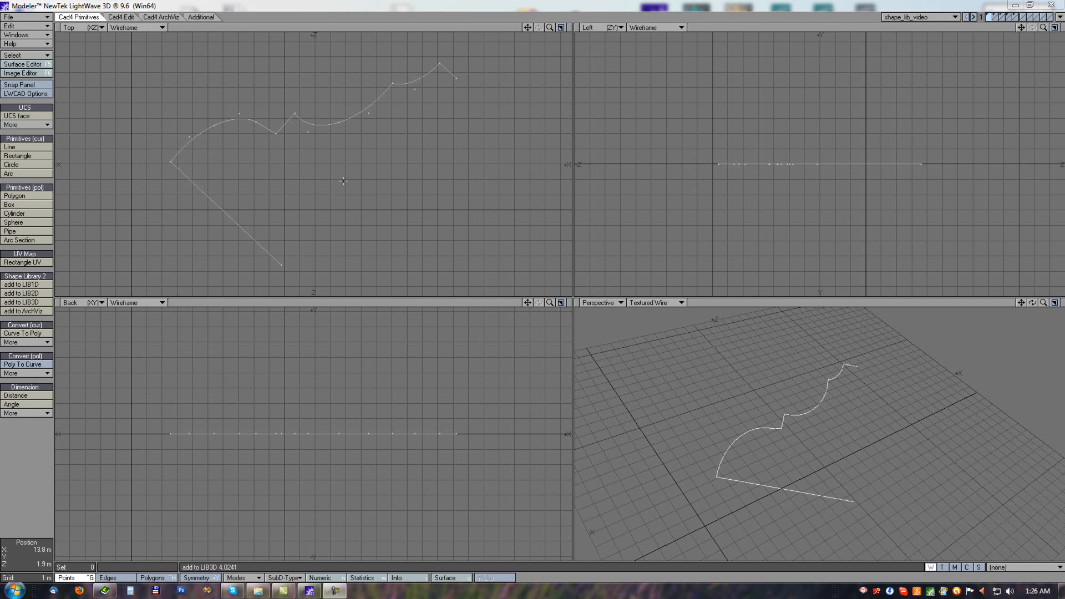
Save the LWCAD options with E:\temp\Presets as the preset path
{"action": "left_click", "coordinate": [26, 94]}
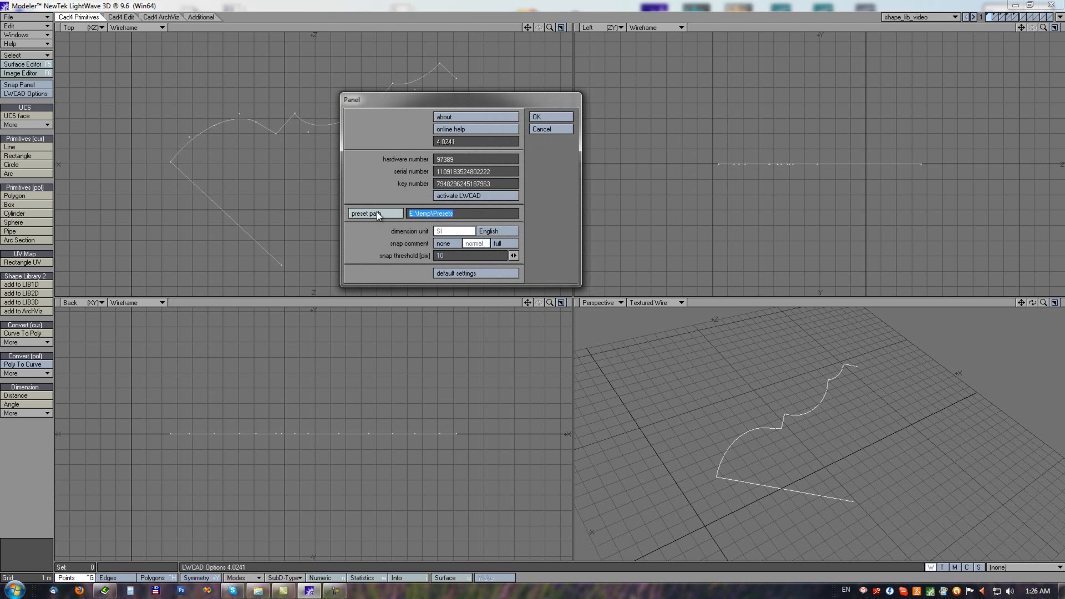
{"action": "left_click", "coordinate": [463, 215]}
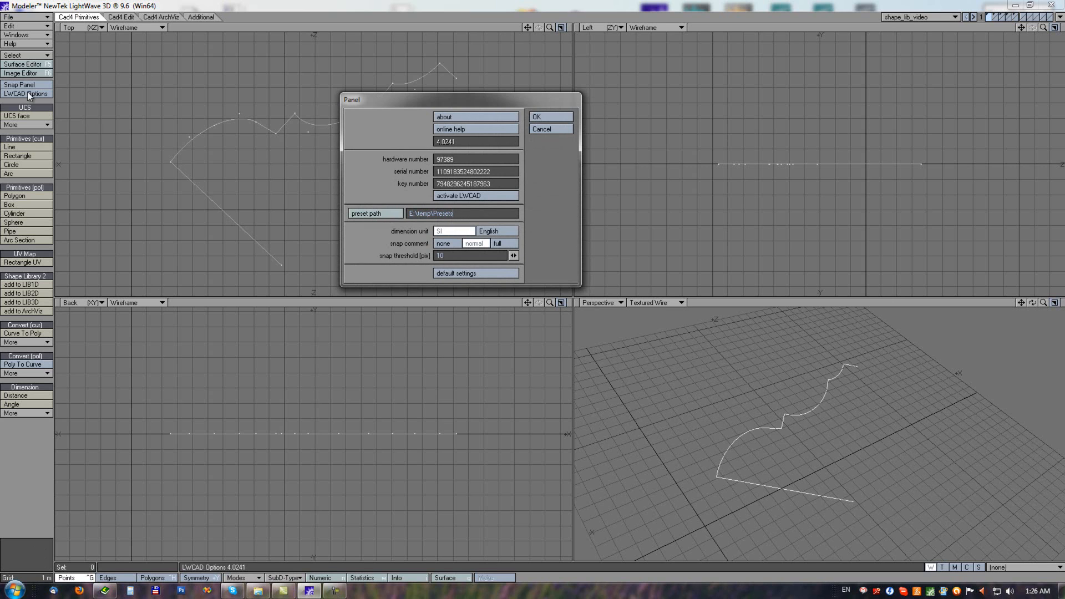
{"action": "left_click", "coordinate": [560, 119]}
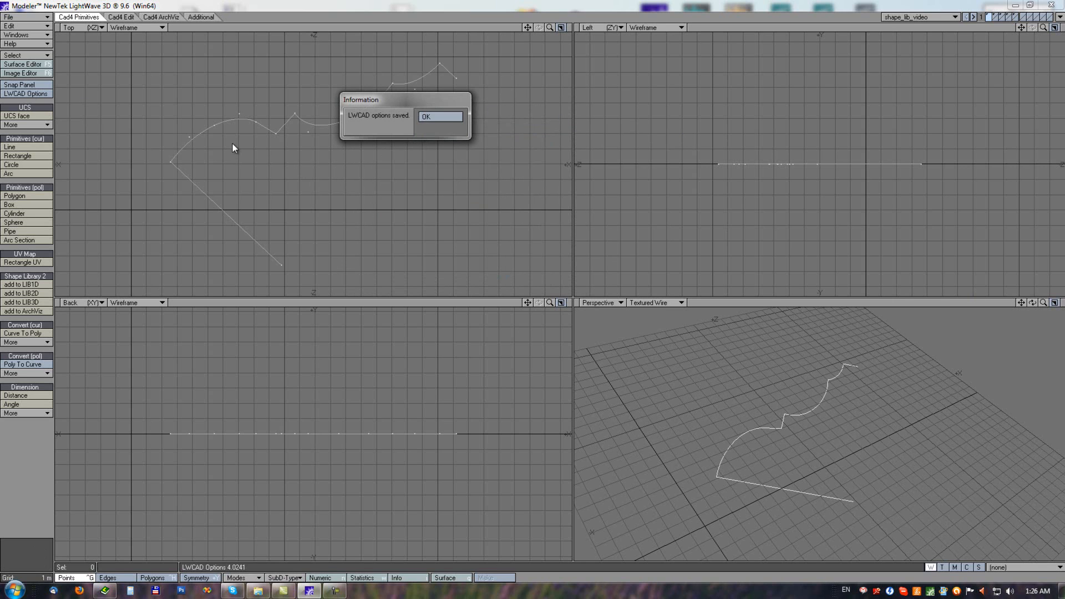
{"action": "left_click", "coordinate": [443, 116]}
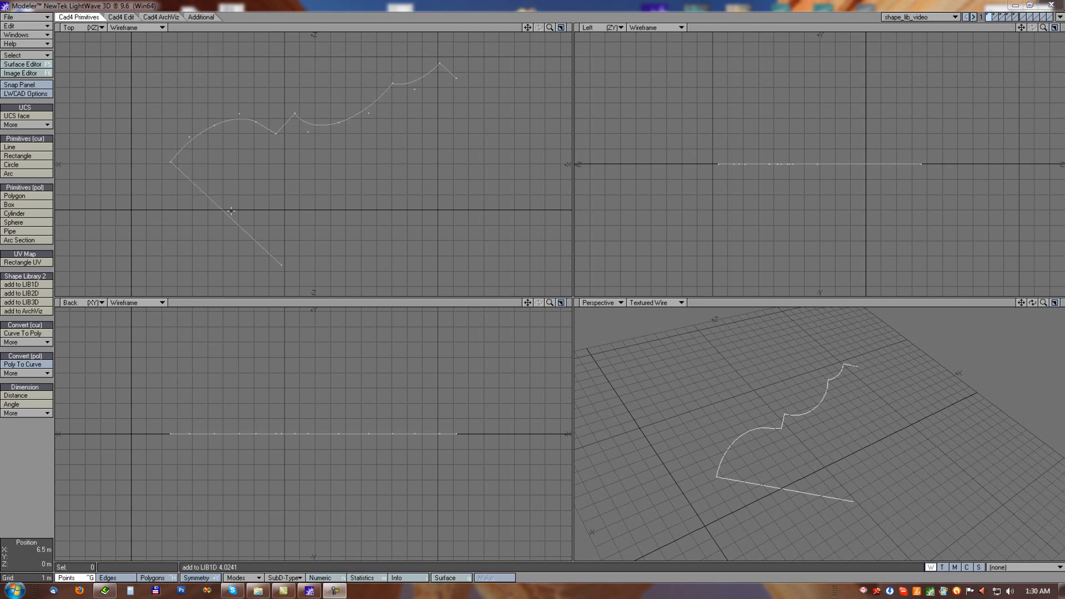
Add the profile curve to the 1D library test as an Aligned shape named a1
{"action": "left_click", "coordinate": [18, 286]}
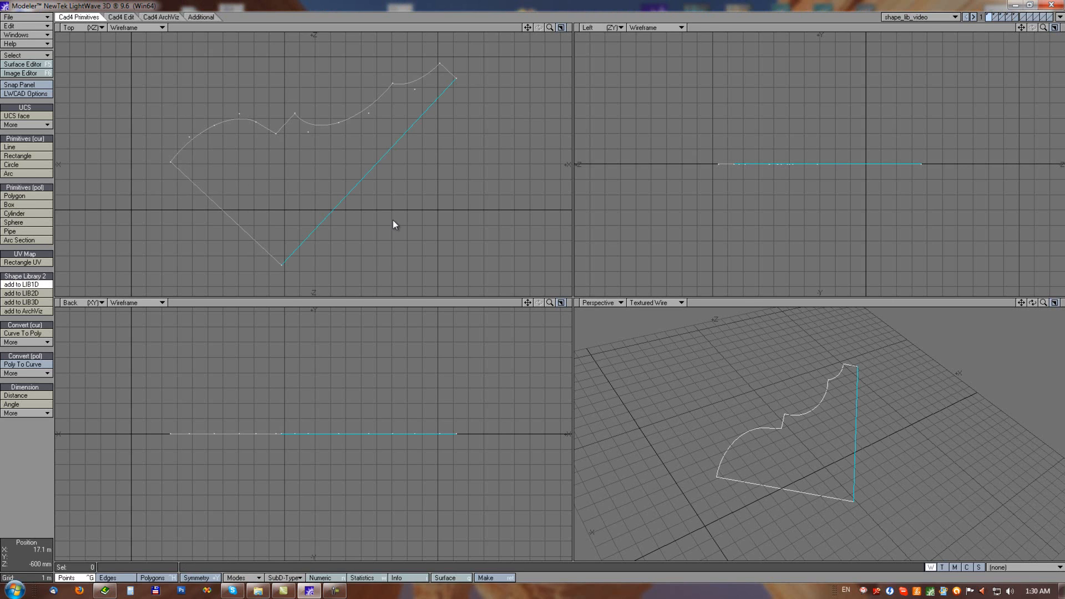
{"action": "key", "text": "n"}
{"action": "left_click_drag", "start_coordinate": [664, 63], "coordinate": [603, 51]}
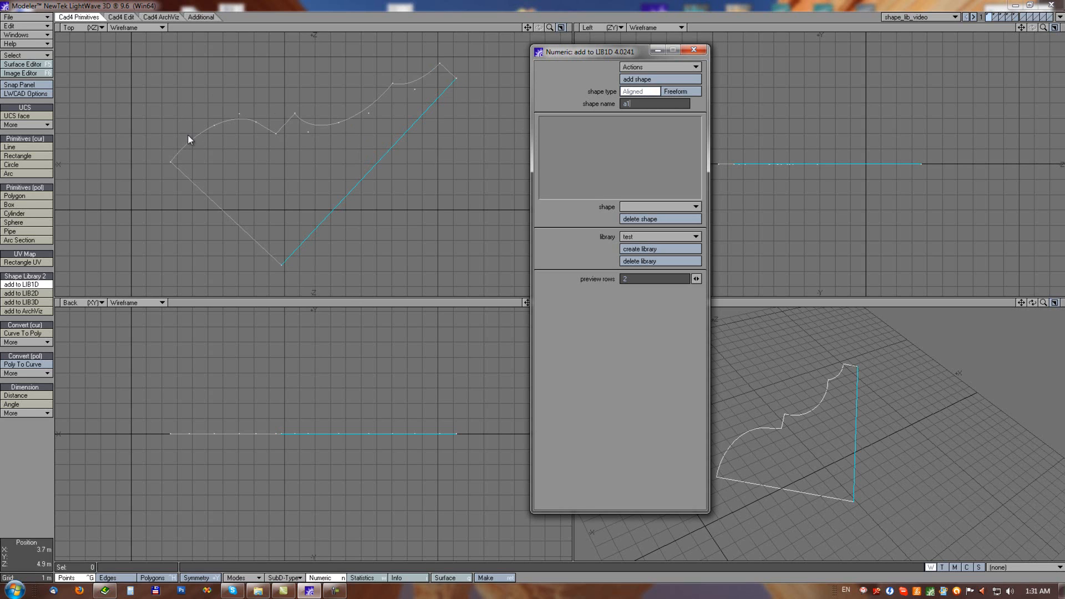
{"action": "left_click", "coordinate": [637, 79]}
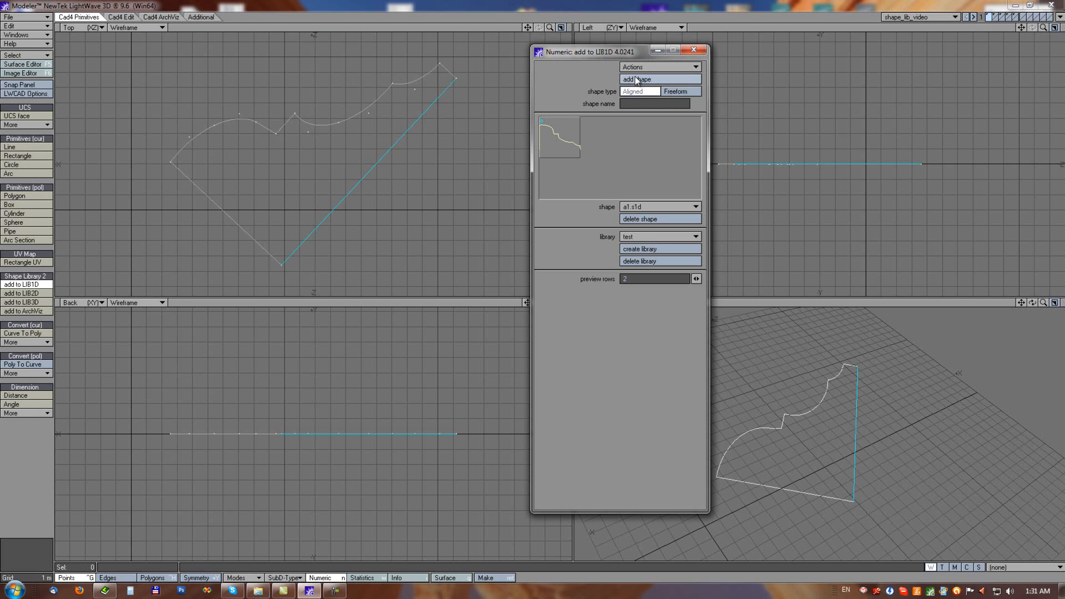
Add the same profile curve to the 1D library test as a Freeform shape
{"action": "left_click", "coordinate": [677, 93]}
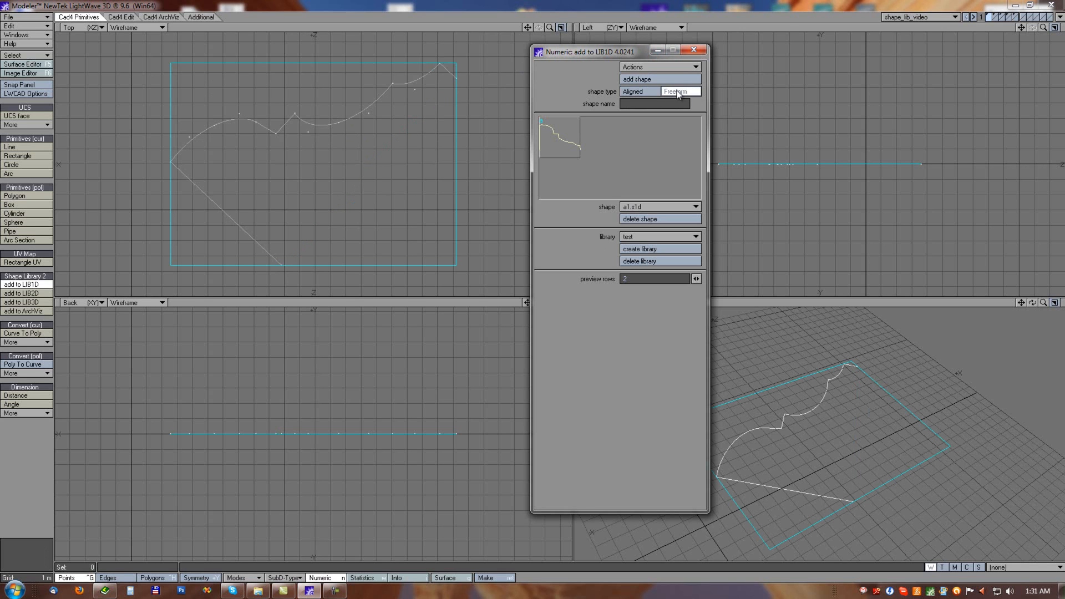
{"action": "left_click", "coordinate": [630, 103]}
{"action": "left_click", "coordinate": [633, 80]}
{"action": "left_click", "coordinate": [668, 125]}
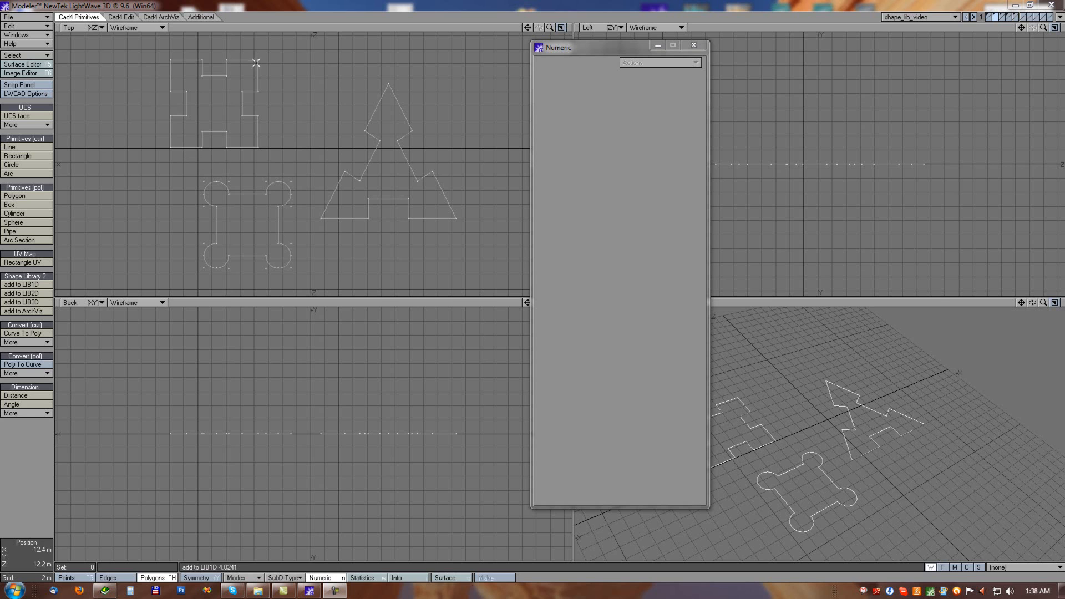
Delete the old shapes from the 2D library test and add the three outlines as Single shapes, naming the first a1
{"action": "left_click", "coordinate": [19, 295]}
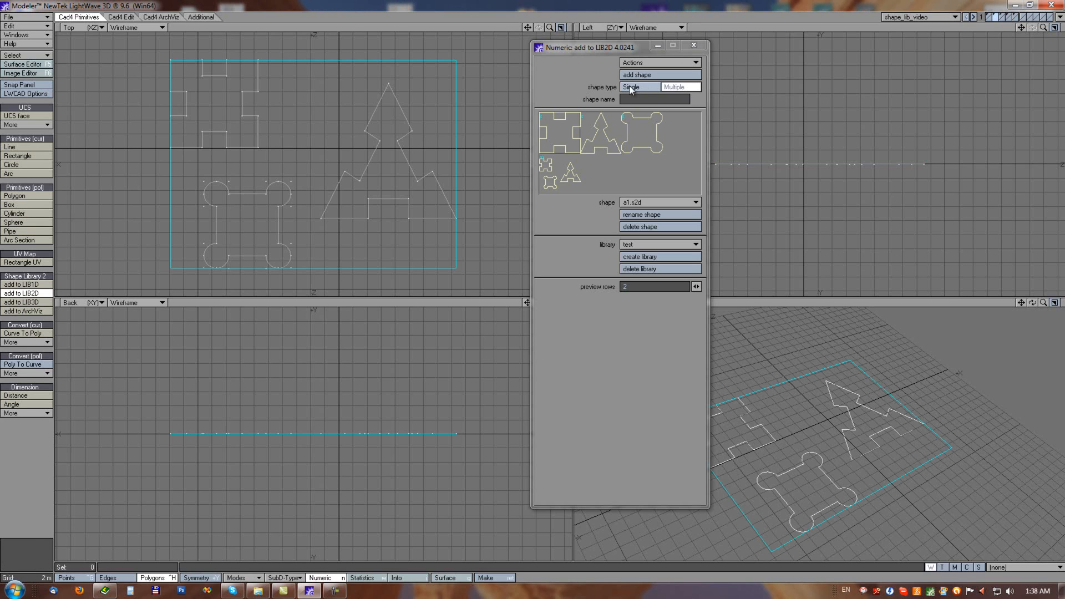
{"action": "left_click", "coordinate": [633, 225]}
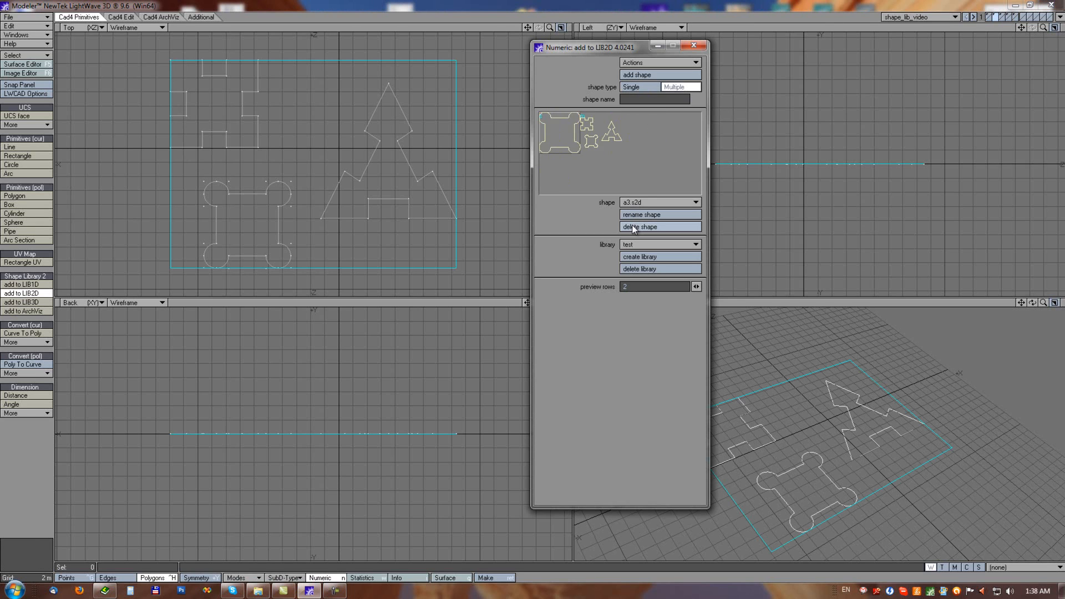
{"action": "left_click", "coordinate": [633, 87]}
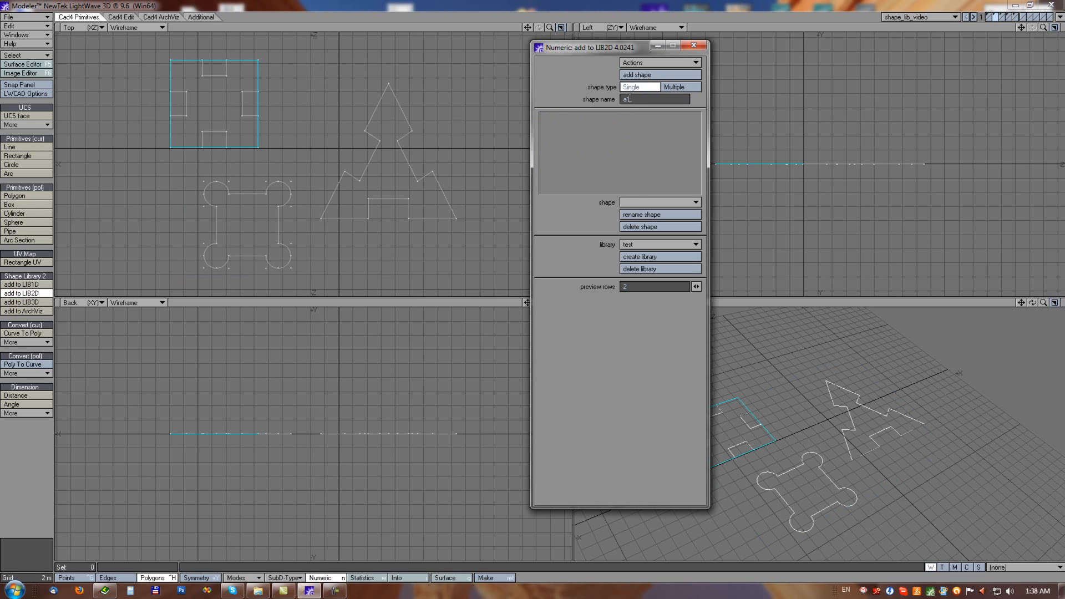
{"action": "left_click", "coordinate": [631, 75]}
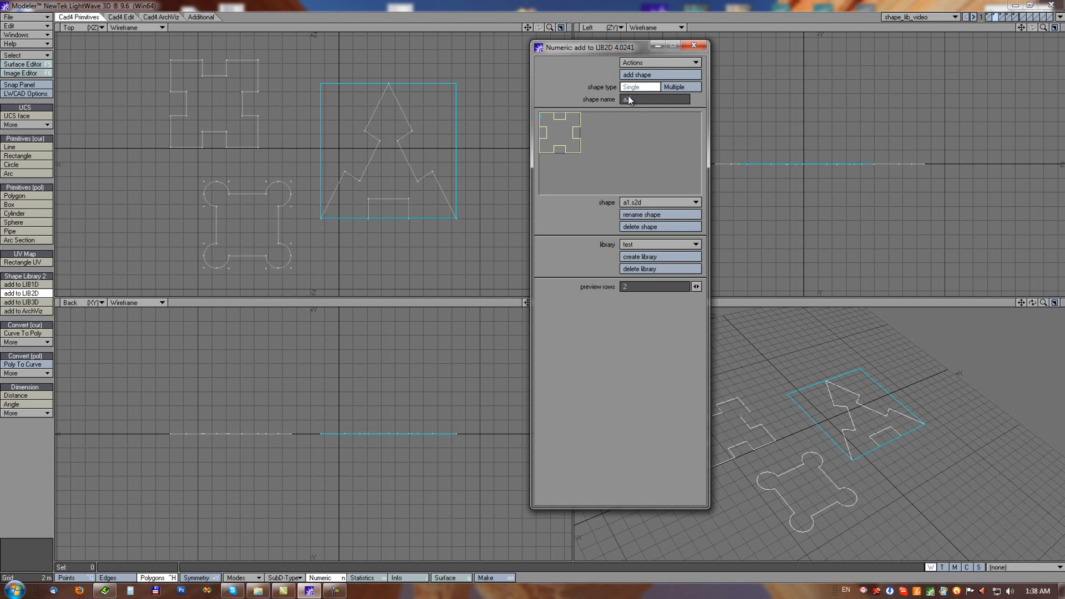
{"action": "left_click", "coordinate": [631, 75]}
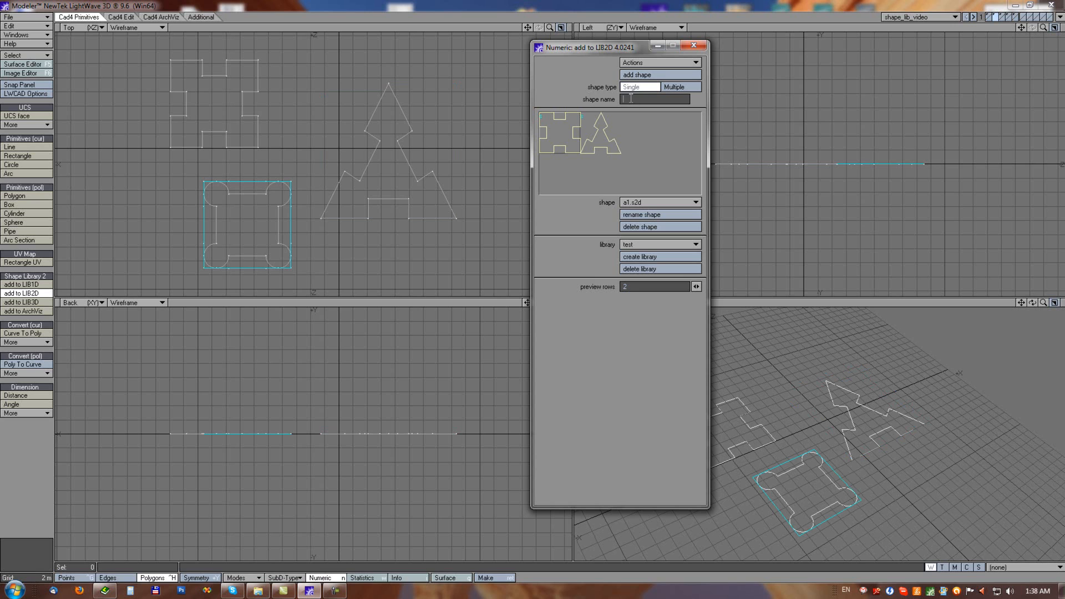
{"action": "left_click", "coordinate": [631, 76]}
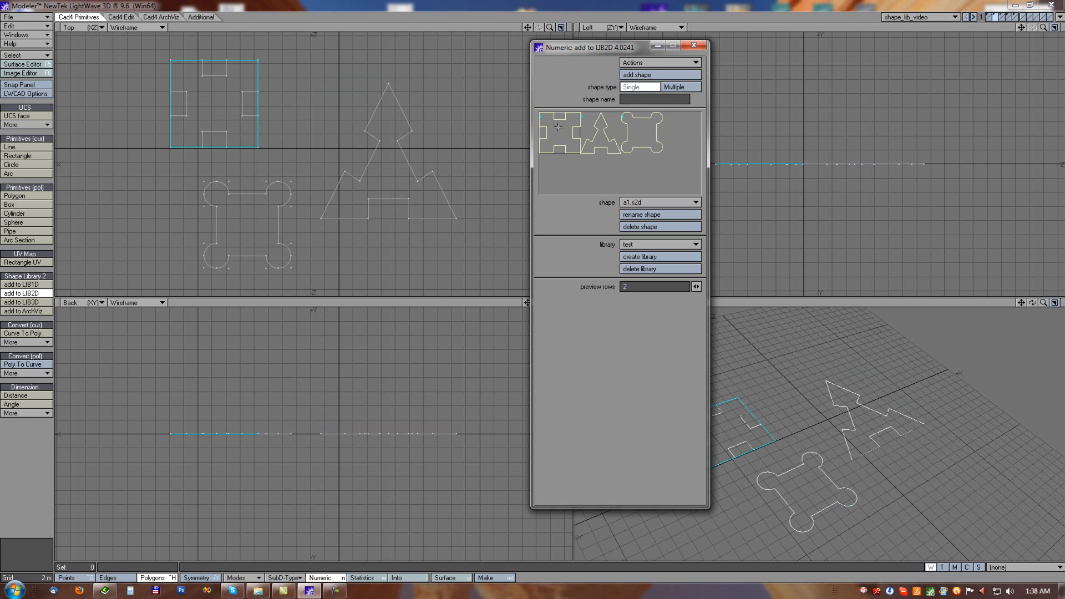
Add all three outlines together to the 2D library as one Multiple shape named all
{"action": "left_click", "coordinate": [674, 87]}
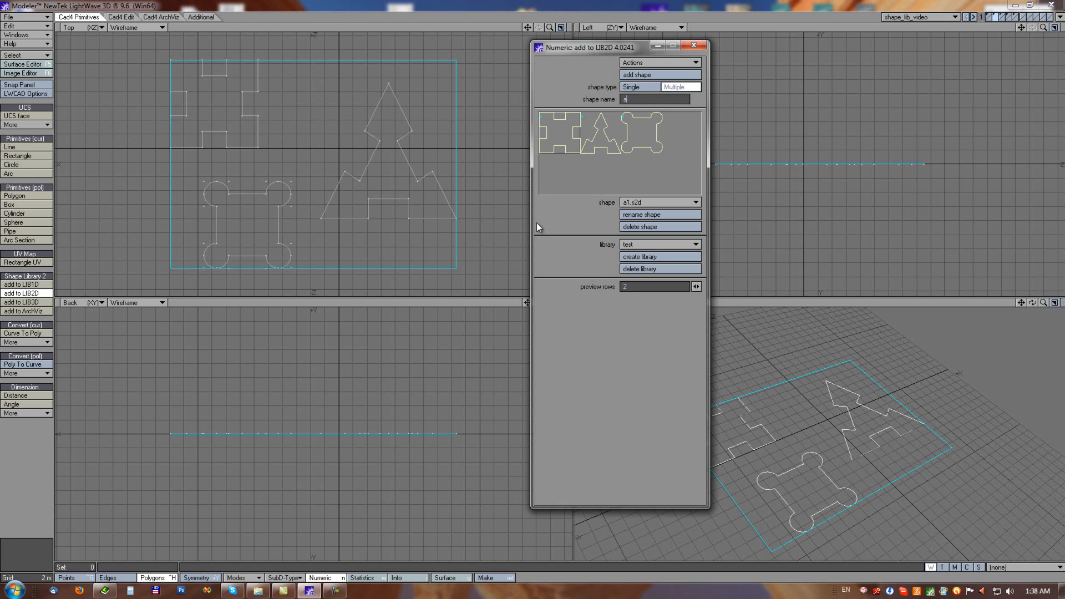
{"action": "type", "text": "all"}
{"action": "left_click", "coordinate": [641, 76]}
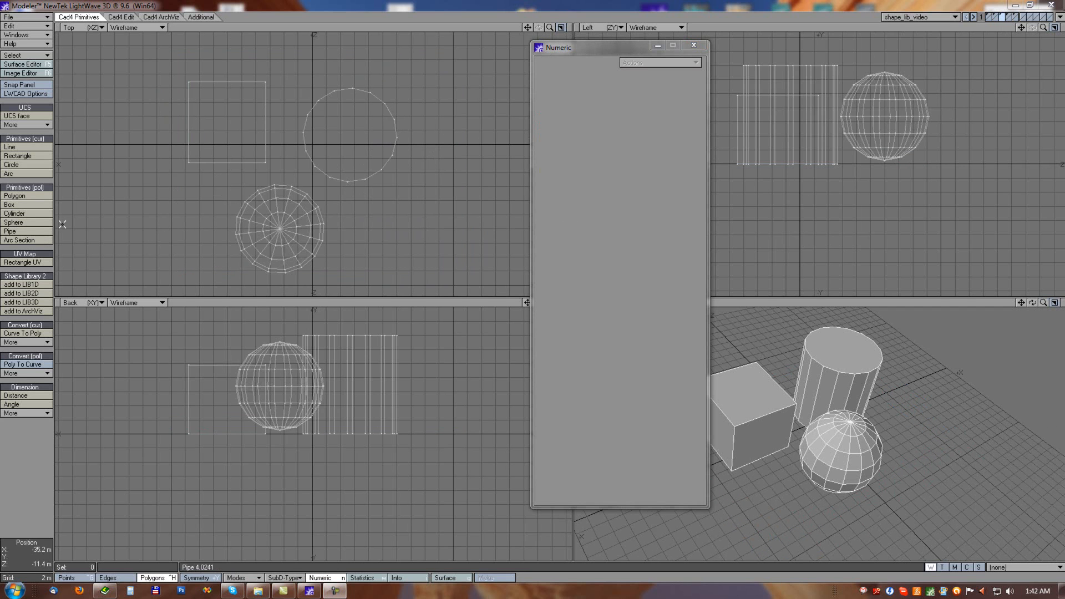
Add the box, cylinder and sphere to the 3D library test as separate Single shapes, naming the box a1
{"action": "left_click", "coordinate": [31, 303]}
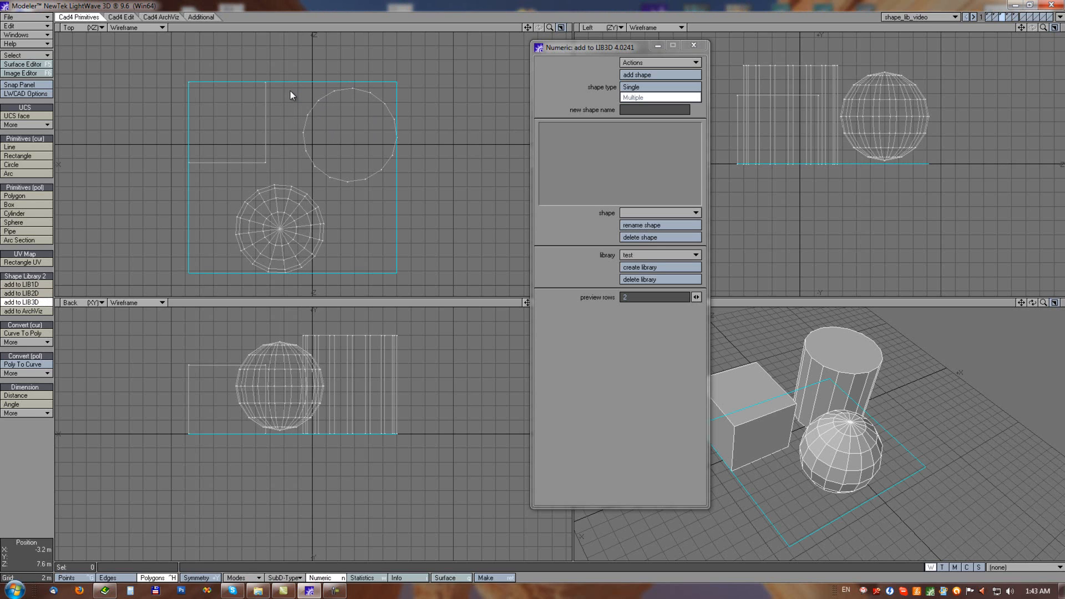
{"action": "left_click", "coordinate": [631, 88]}
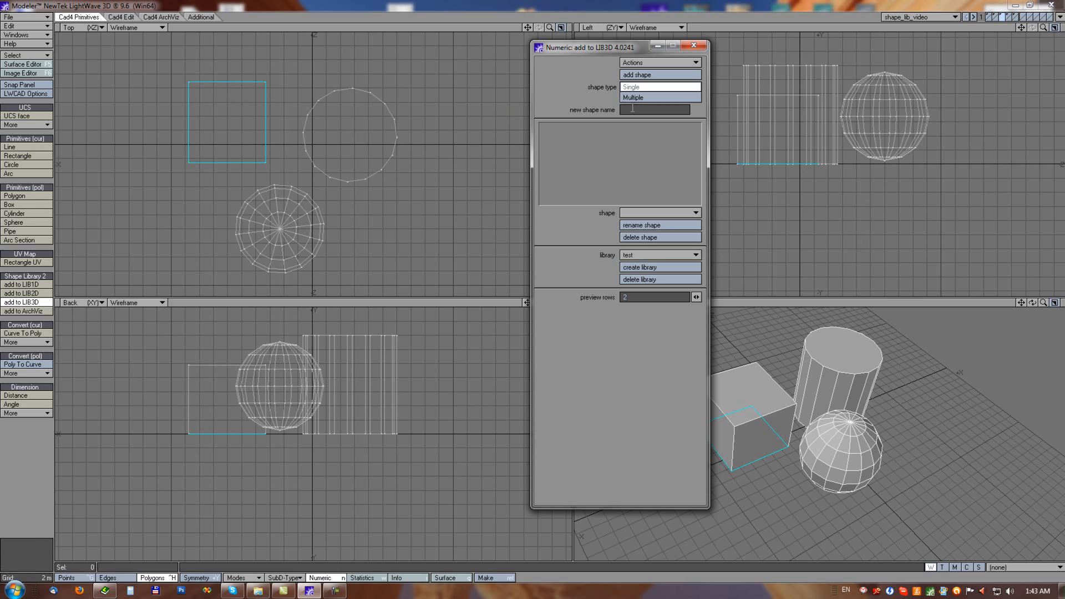
{"action": "left_click", "coordinate": [635, 75]}
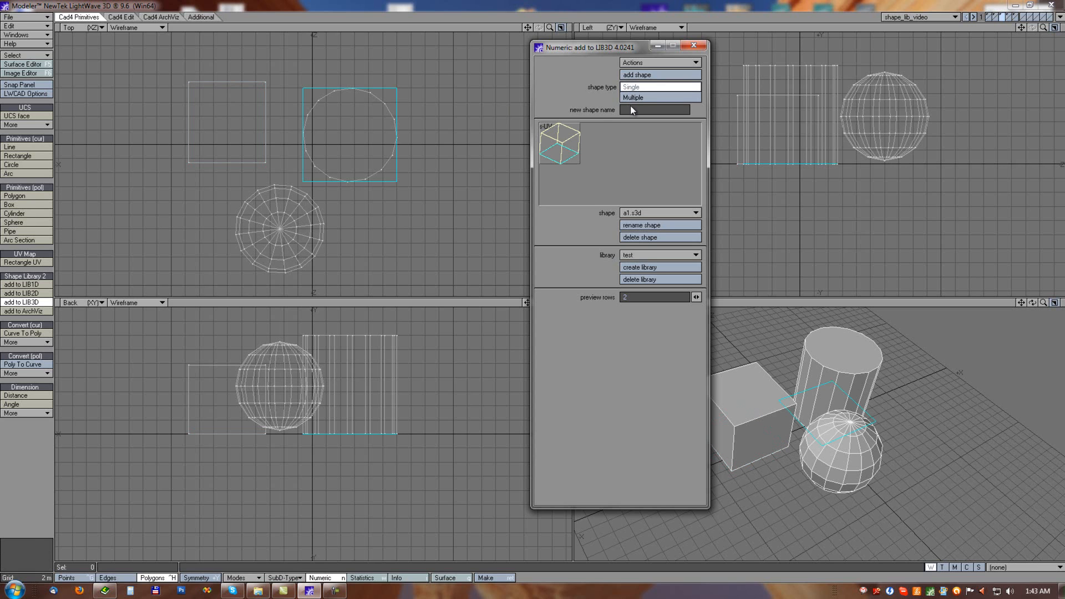
{"action": "left_click", "coordinate": [635, 74]}
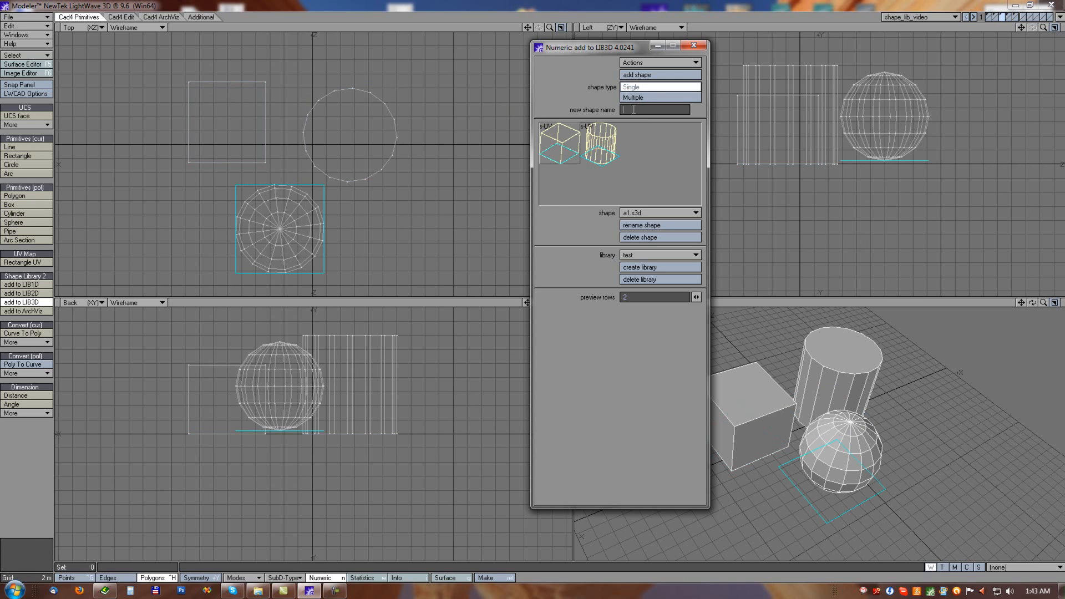
{"action": "left_click", "coordinate": [640, 76]}
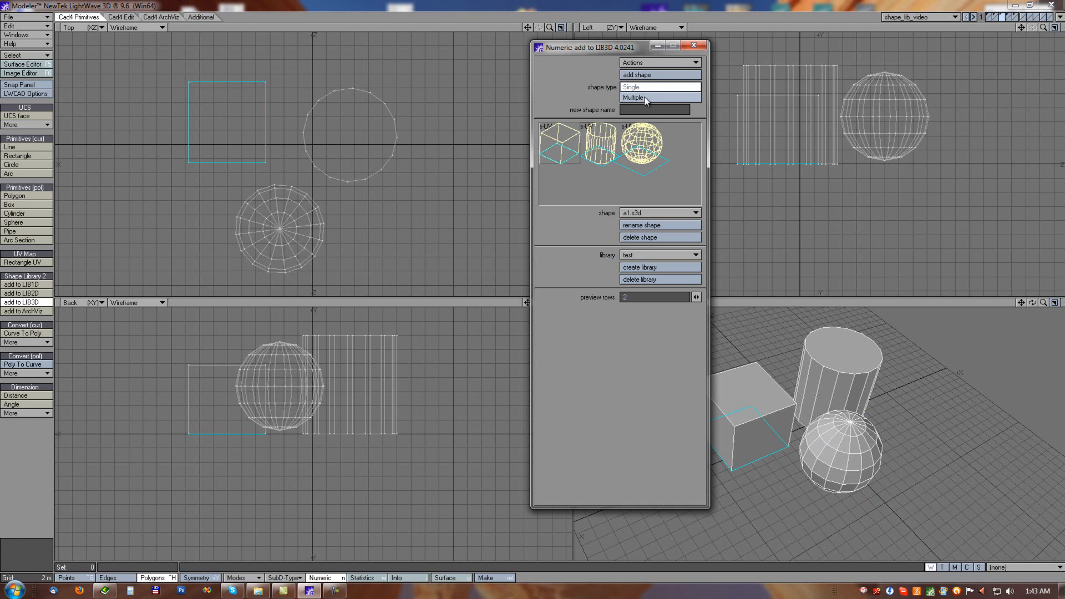
Add the box, cylinder and sphere together to the 3D library as one Multiple shape
{"action": "left_click", "coordinate": [640, 97]}
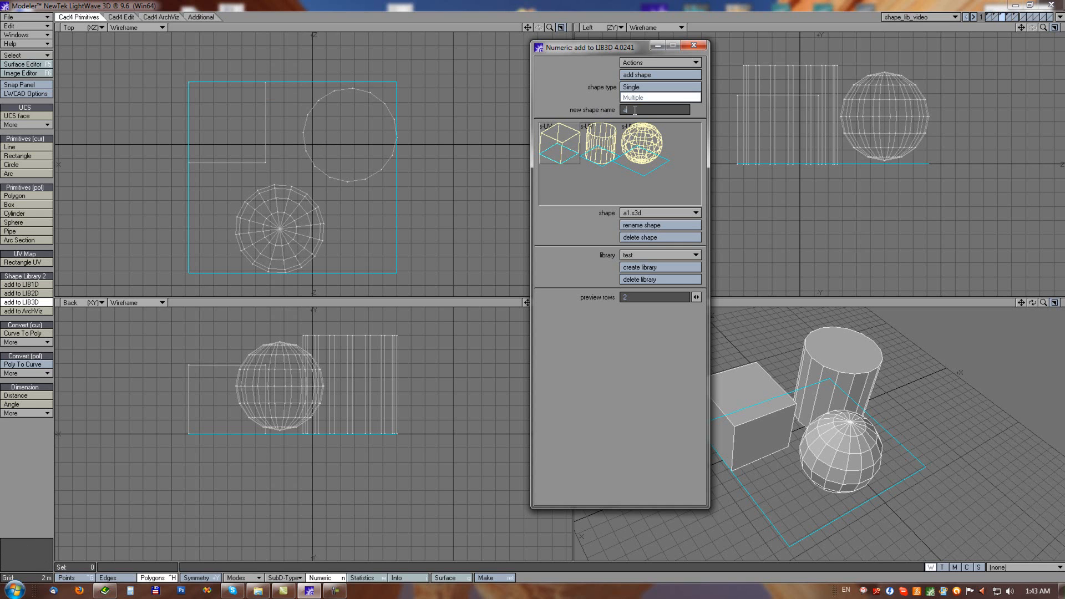
{"action": "left_click", "coordinate": [638, 75]}
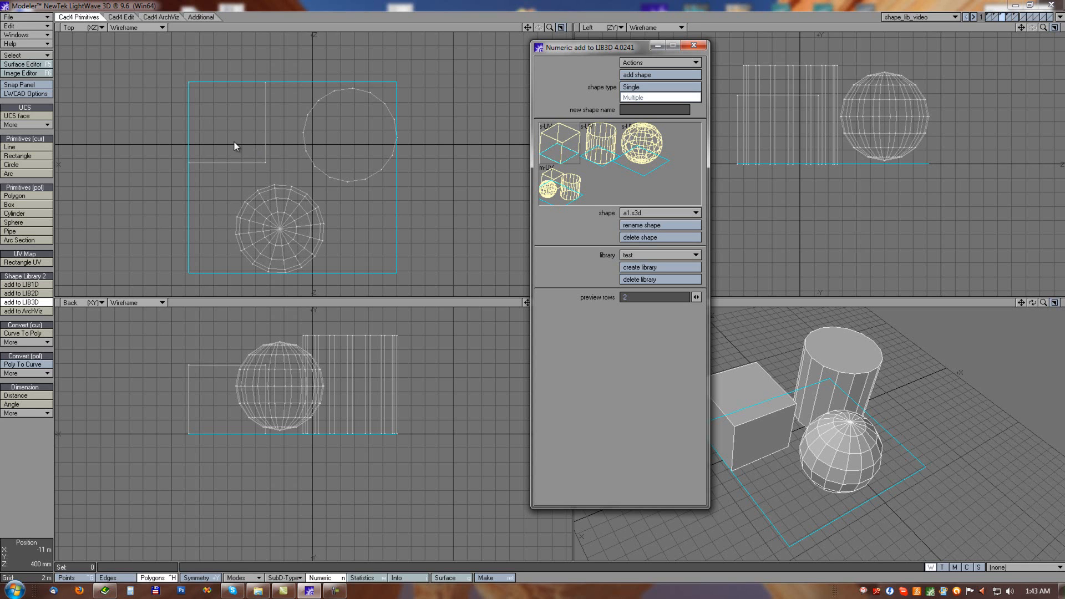
{"action": "left_click", "coordinate": [53, 493]}
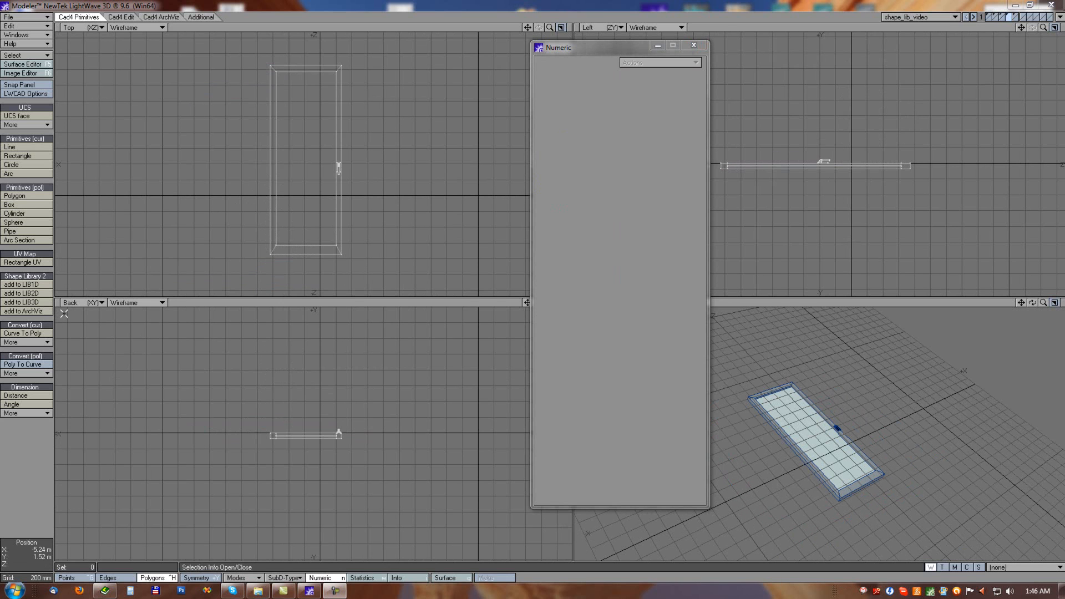
Set up adding the window model to the ArchViz Window library test and delete the existing shapes from that library
{"action": "left_click", "coordinate": [18, 313]}
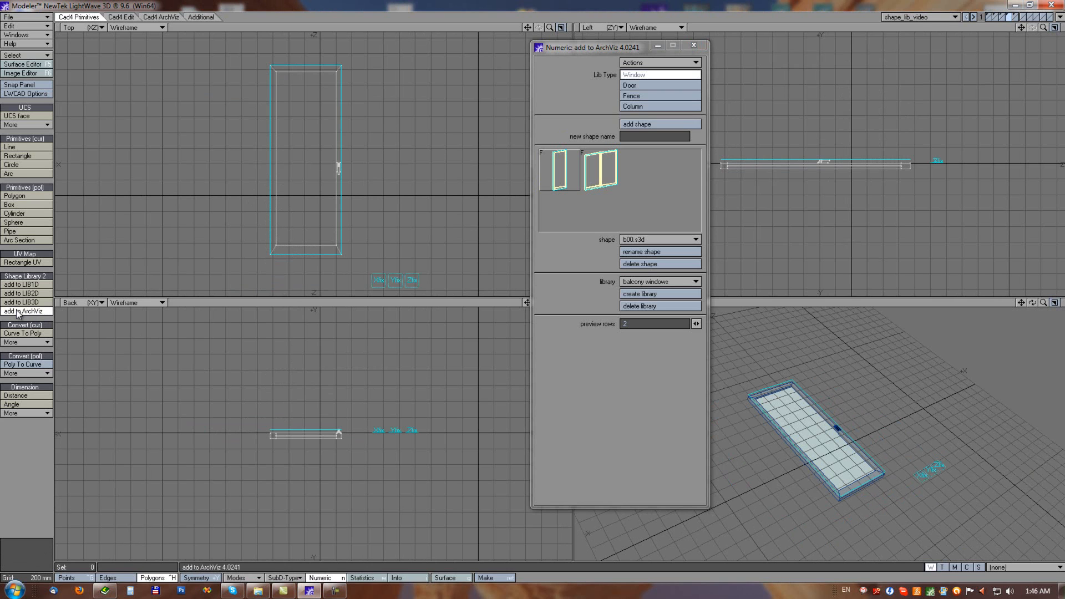
{"action": "left_click", "coordinate": [635, 84]}
{"action": "left_click", "coordinate": [640, 77]}
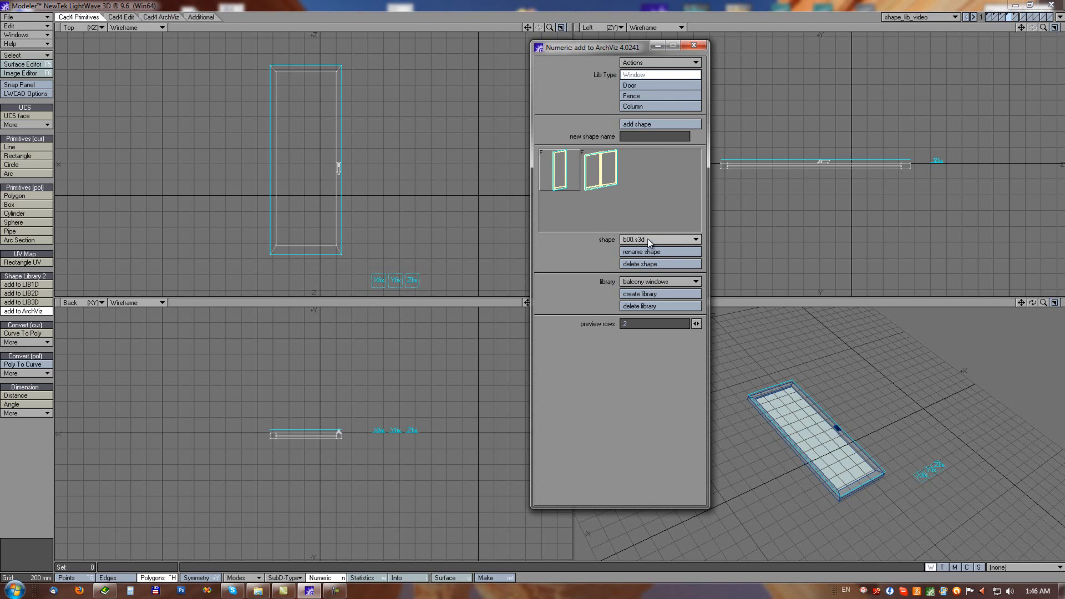
{"action": "left_click", "coordinate": [647, 282]}
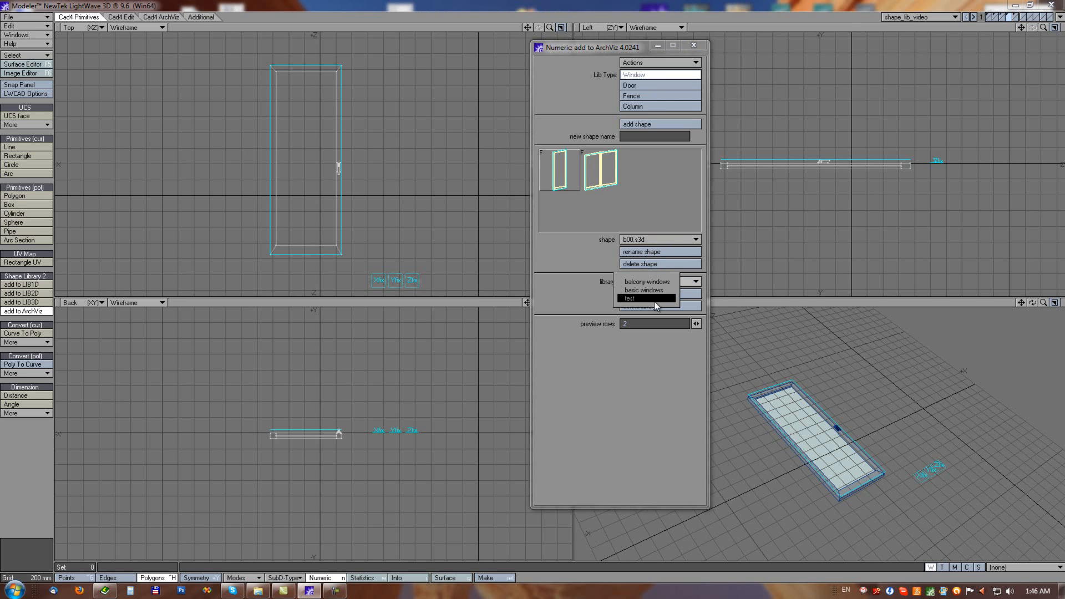
{"action": "left_click", "coordinate": [656, 300]}
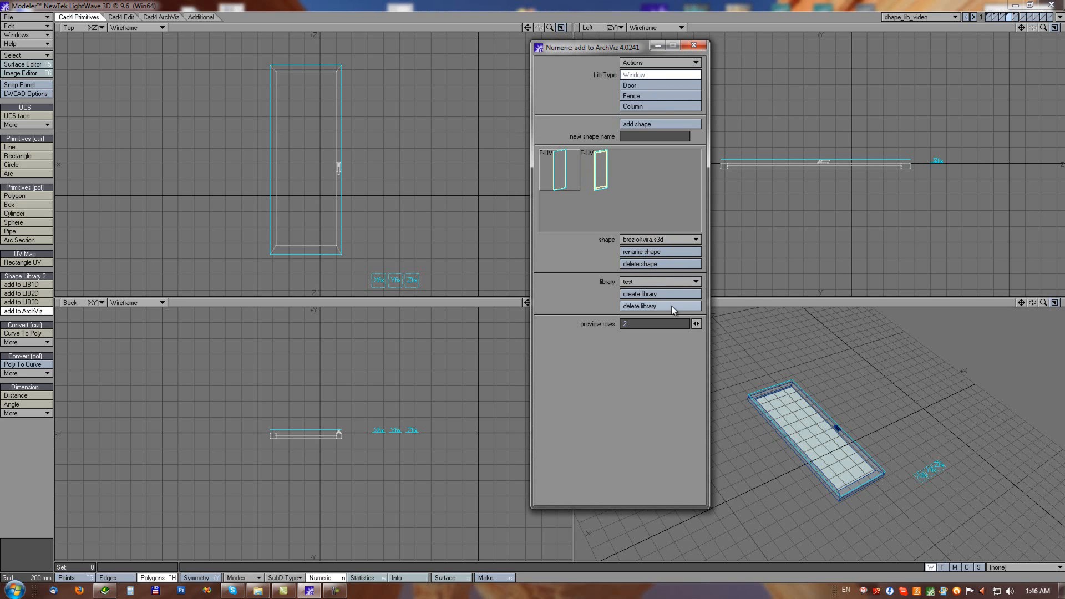
{"action": "left_click", "coordinate": [636, 264]}
{"action": "left_click", "coordinate": [635, 265]}
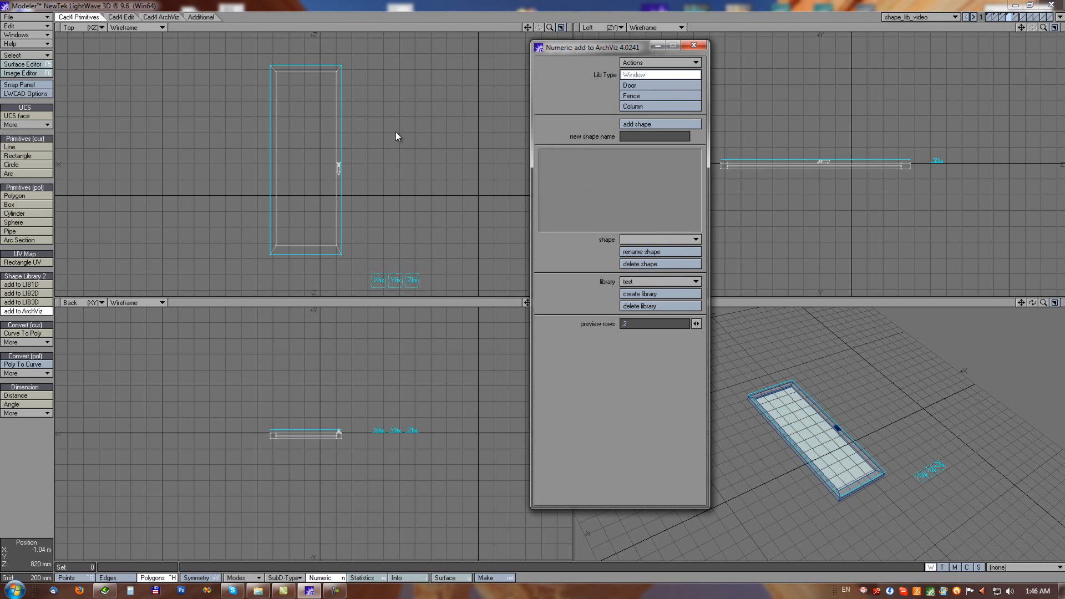
Mark X-axis fixed zones across both side members of the window frame for the ArchViz shape
{"action": "scroll", "coordinate": [411, 159], "scroll_direction": "down", "scroll_amount": 3}
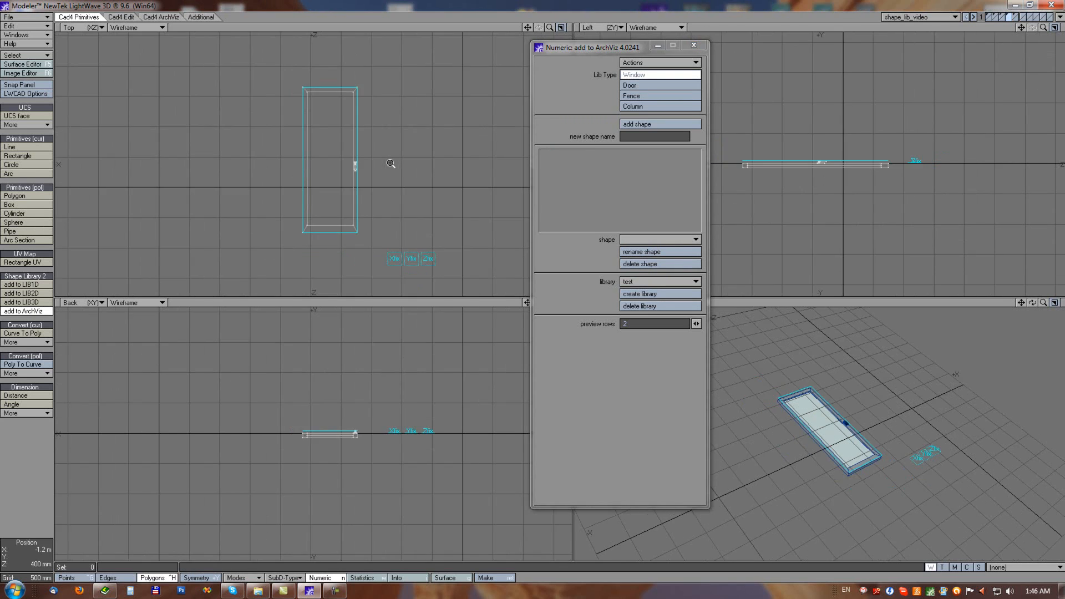
{"action": "mouse_move", "coordinate": [393, 192]}
{"action": "left_mouse_down"}
{"action": "mouse_move", "coordinate": [356, 149]}
{"action": "mouse_move", "coordinate": [377, 178]}
{"action": "left_mouse_up"}
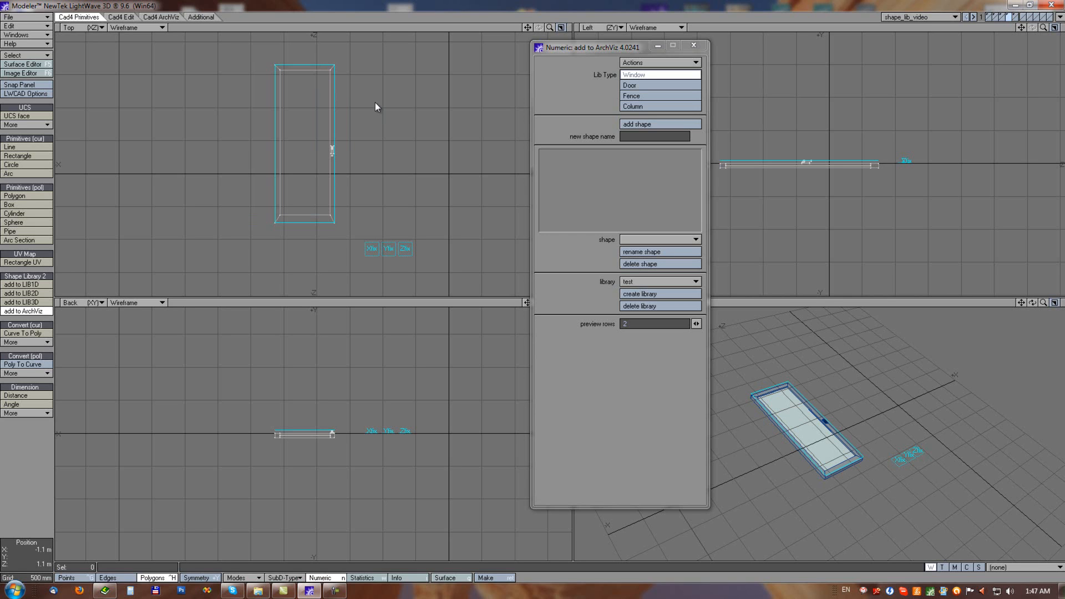
{"action": "scroll", "coordinate": [352, 131], "scroll_direction": "up", "scroll_amount": 3}
{"action": "left_click_drag", "start_coordinate": [353, 131], "coordinate": [351, 138], "text": "alt"}
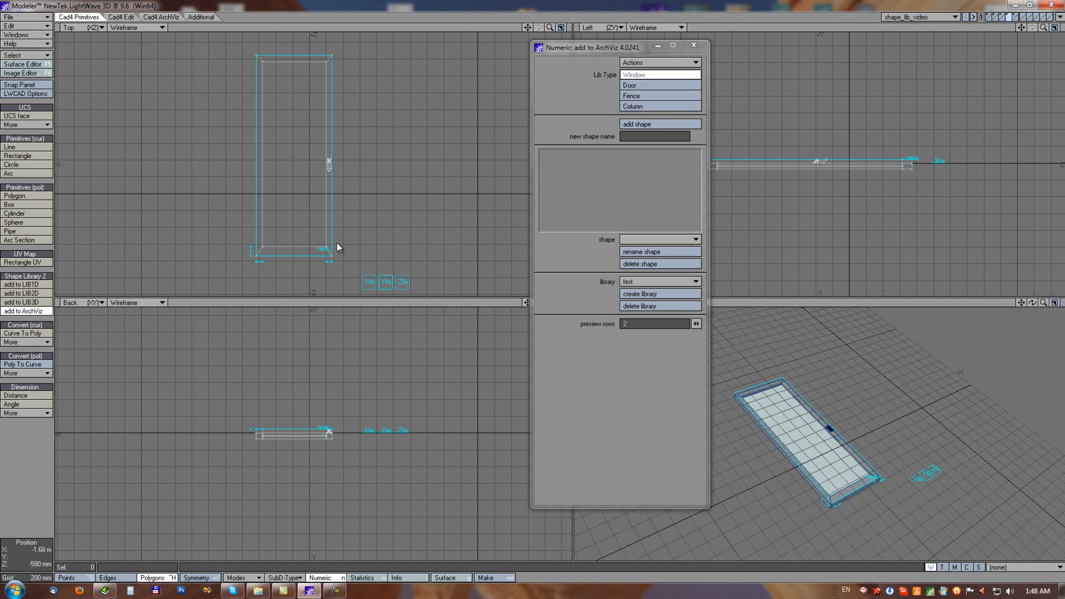
Mark Y-axis fixed zones over the window's handle and the lower and upper frame members
{"action": "left_click_drag", "start_coordinate": [330, 164], "coordinate": [417, 160], "text": "ctrl+alt"}
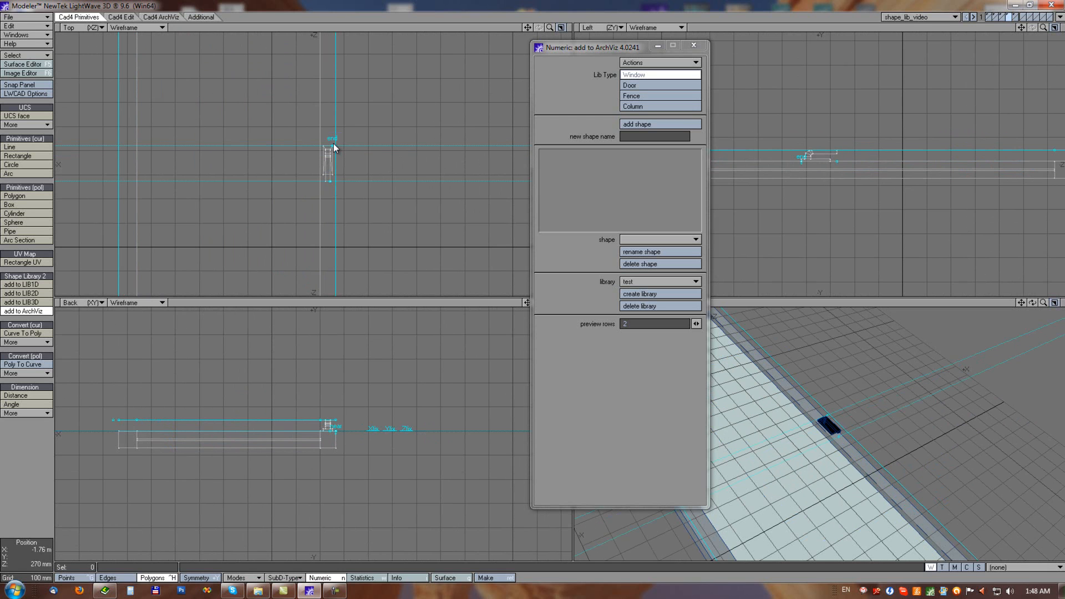
{"action": "left_click_drag", "start_coordinate": [357, 179], "coordinate": [323, 185], "text": "ctrl+alt"}
{"action": "left_click_drag", "start_coordinate": [305, 71], "coordinate": [299, 137], "text": "alt"}
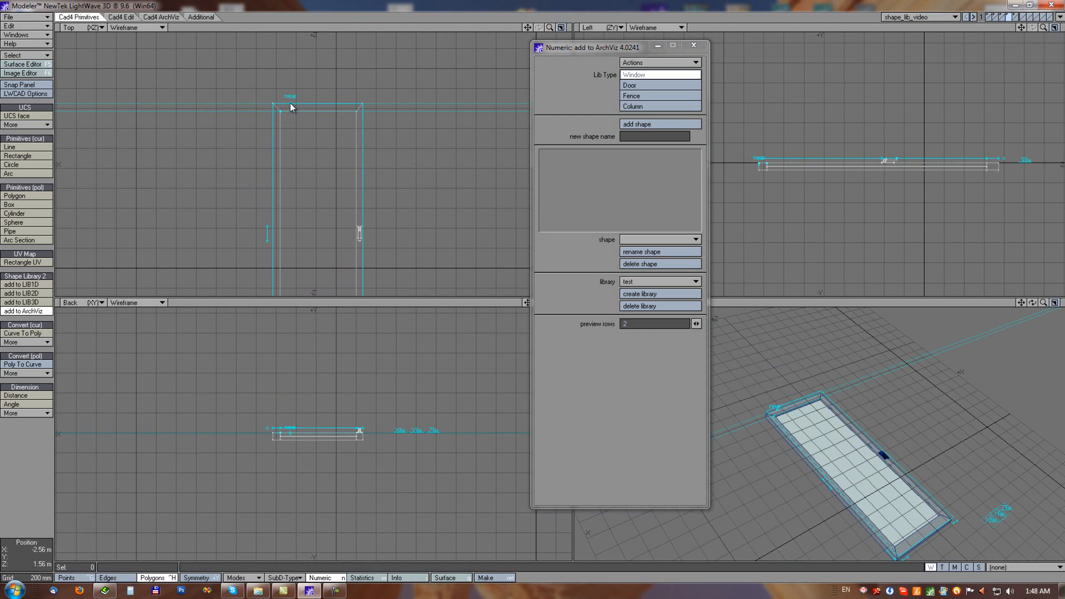
{"action": "left_click_drag", "start_coordinate": [421, 184], "coordinate": [387, 187], "text": "ctrl+alt"}
{"action": "left_click_drag", "start_coordinate": [339, 212], "coordinate": [300, 170], "text": "alt"}
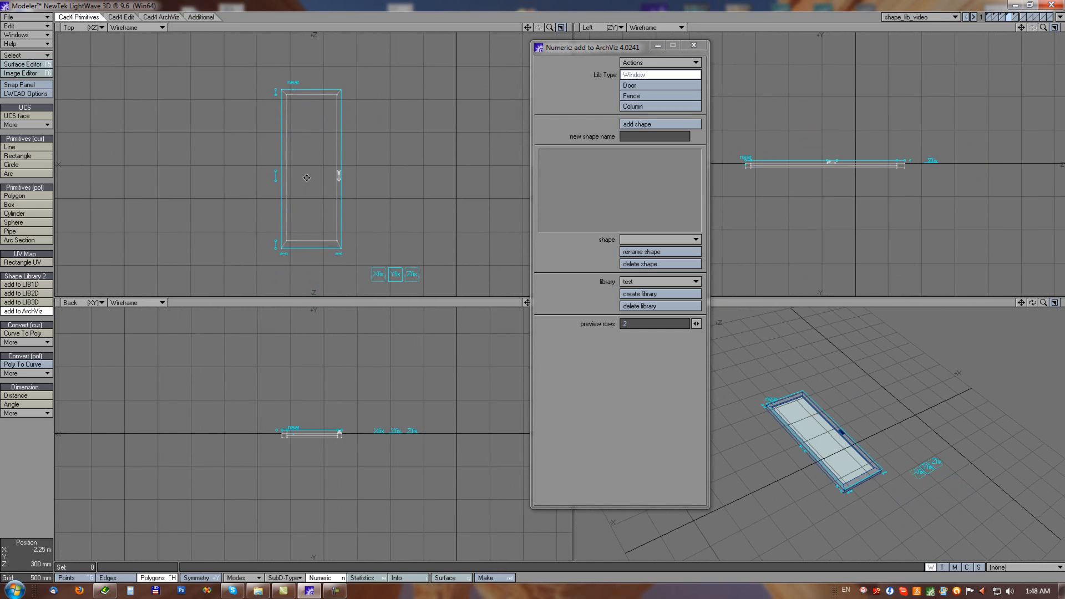
Mark the Z-axis fixed zone through the depth of the window frame
{"action": "left_click", "coordinate": [412, 274]}
{"action": "left_click_drag", "start_coordinate": [333, 451], "coordinate": [418, 402], "text": "ctrl+alt"}
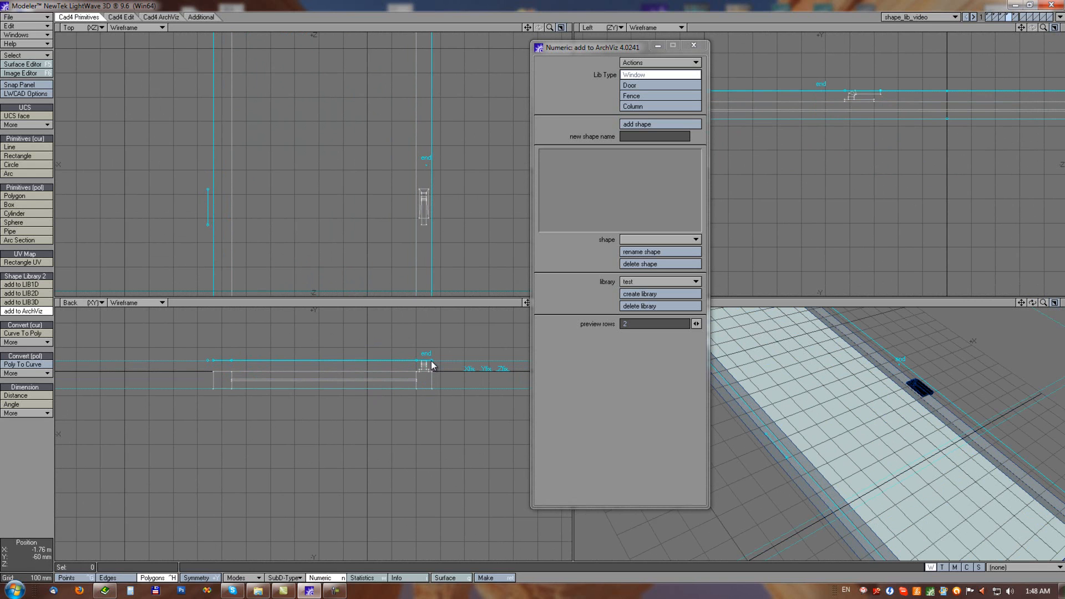
{"action": "left_click_drag", "start_coordinate": [411, 184], "coordinate": [324, 168], "text": "ctrl+alt"}
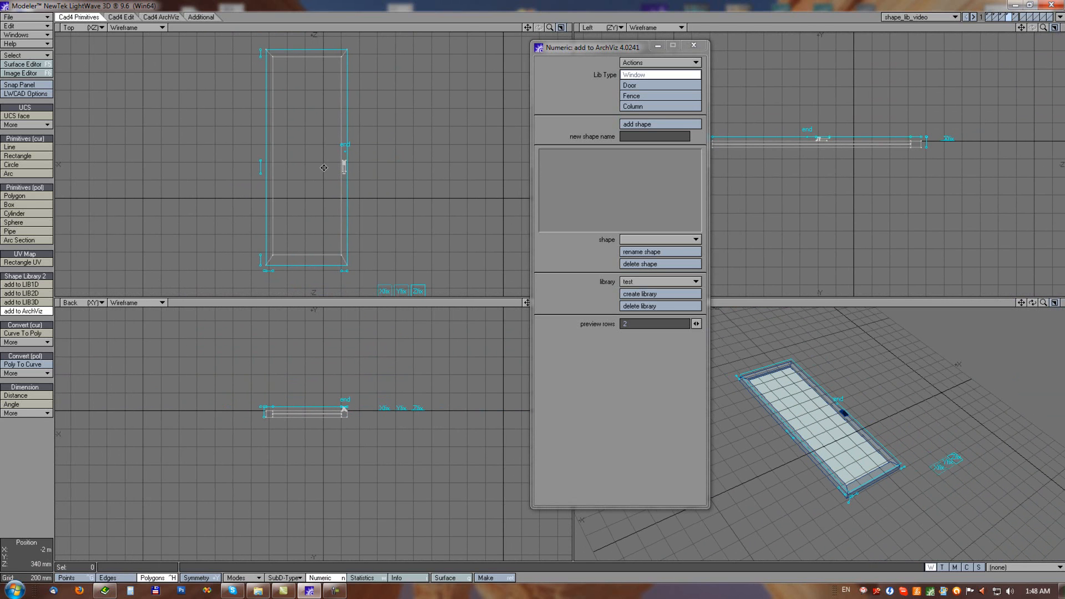
Add the window to the ArchViz Window library test as a shape named win1
{"action": "left_click", "coordinate": [631, 137]}
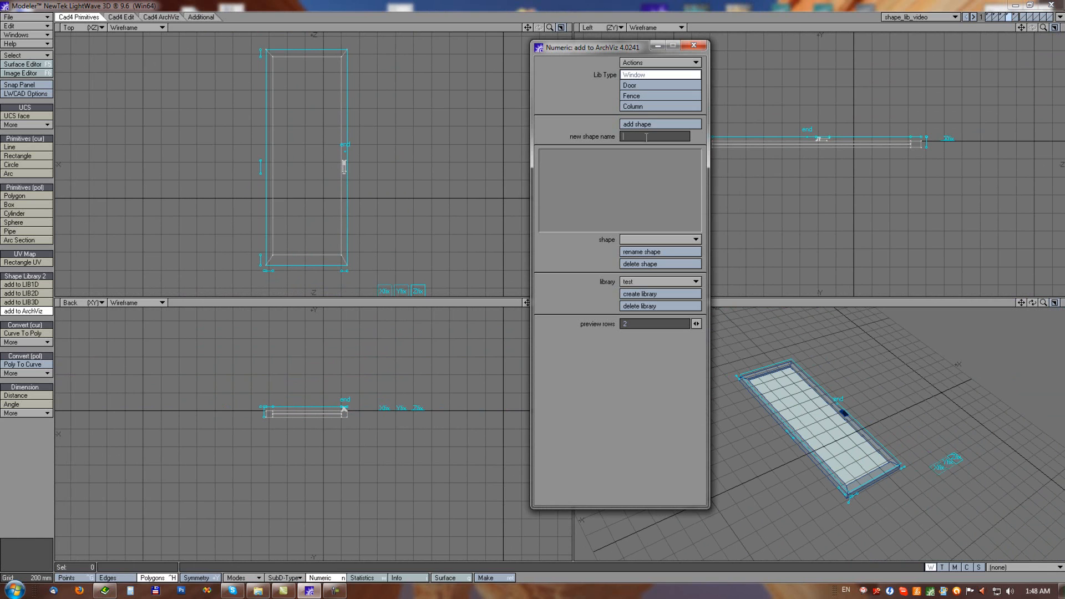
{"action": "type", "text": "win1"}
{"action": "left_click", "coordinate": [653, 125]}
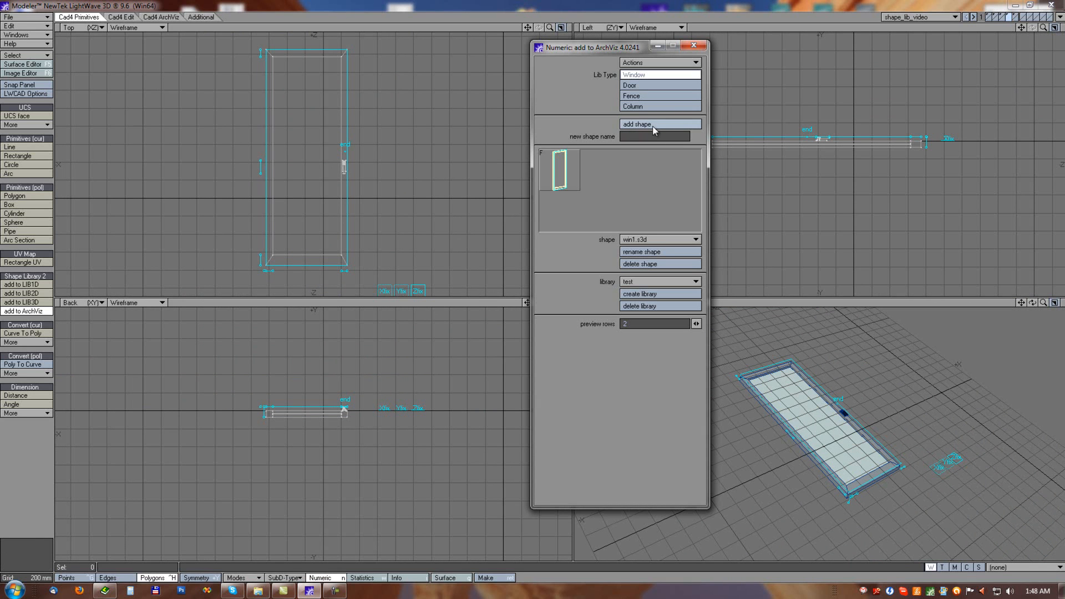
In an empty layer, place a WinDoor window about 1.98 m wide and 2.94 m high using win1 from library test
{"action": "left_click", "coordinate": [1025, 17]}
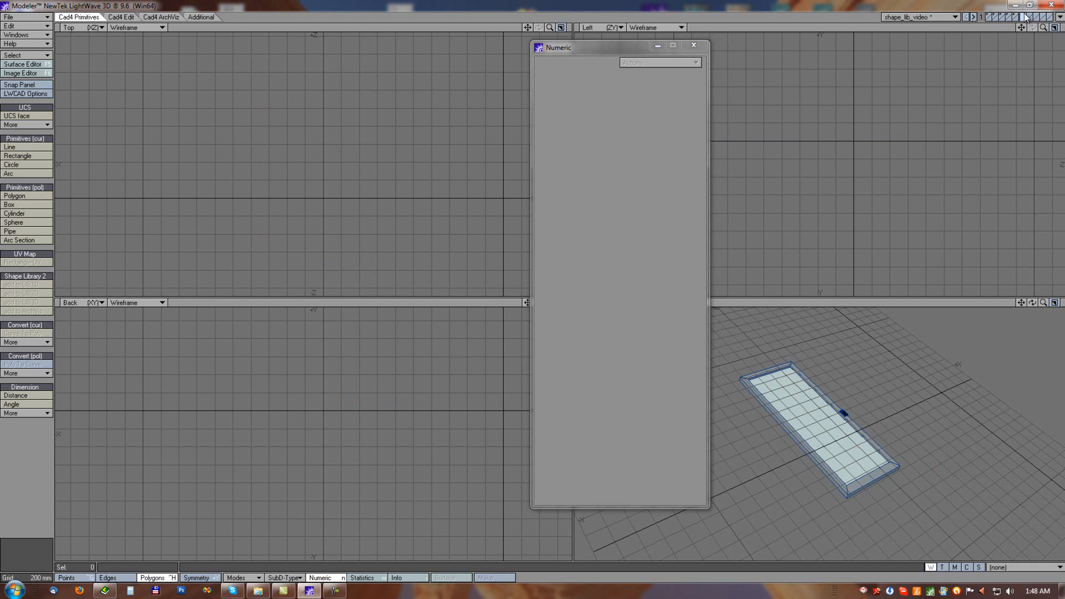
{"action": "key", "text": "a"}
{"action": "key", "text": "g"}
{"action": "left_click", "coordinate": [161, 16]}
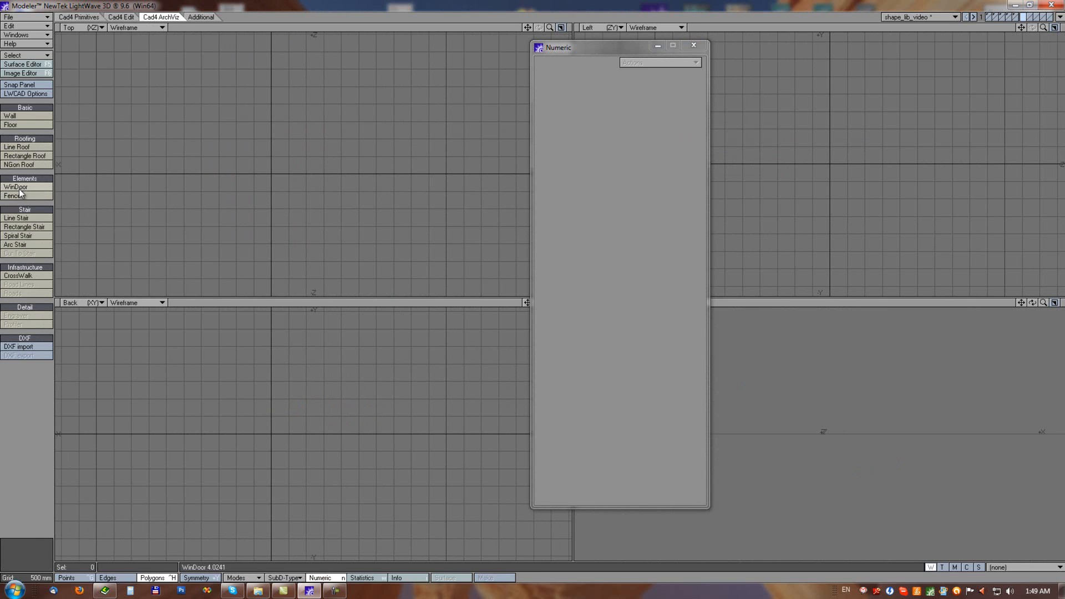
{"action": "left_click", "coordinate": [17, 187]}
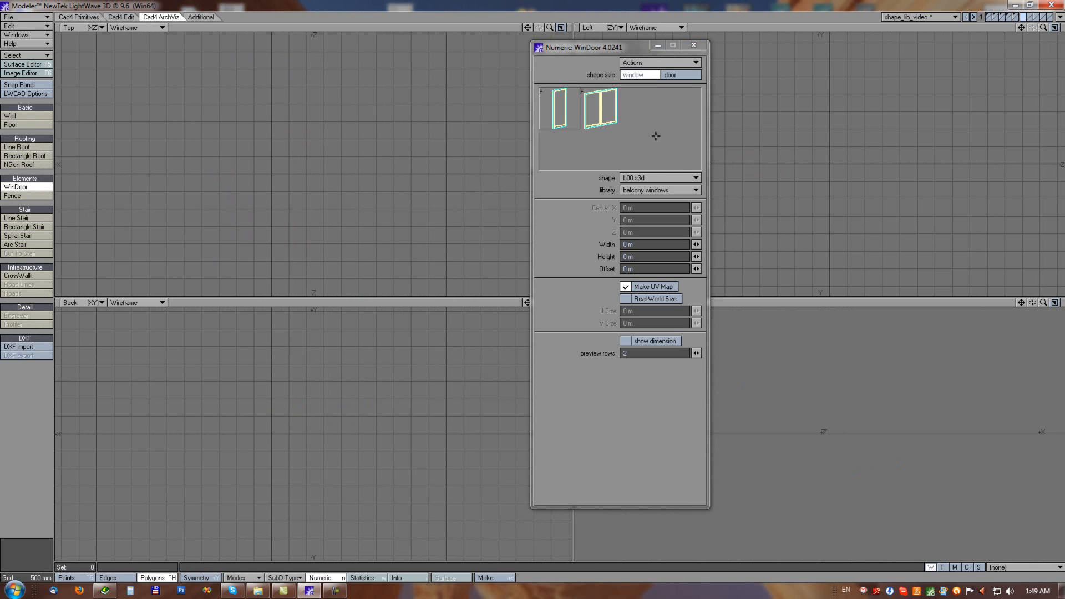
{"action": "left_click", "coordinate": [646, 191]}
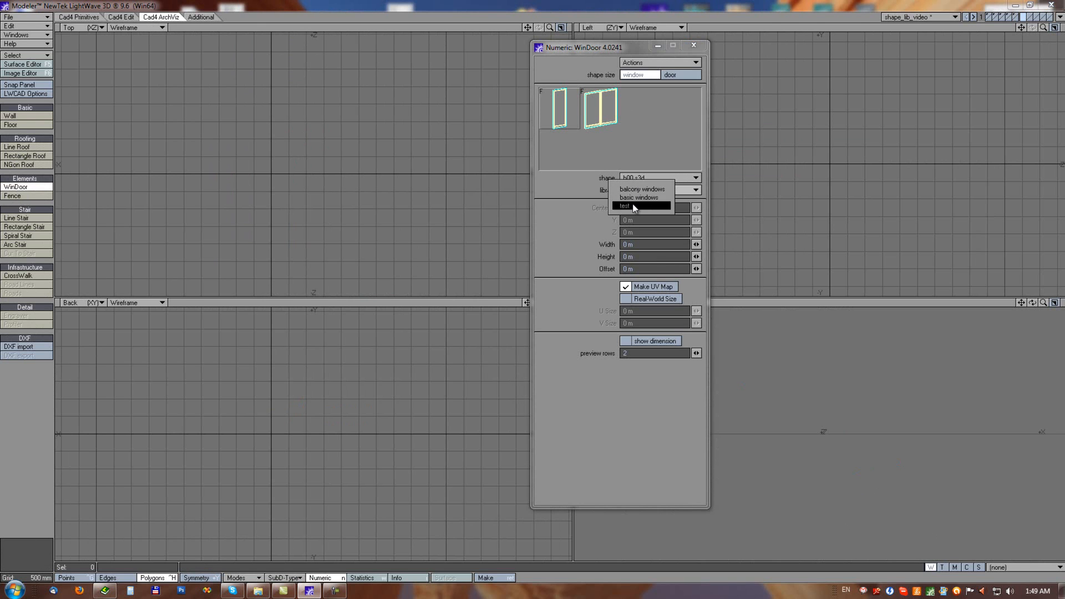
{"action": "left_click", "coordinate": [626, 205]}
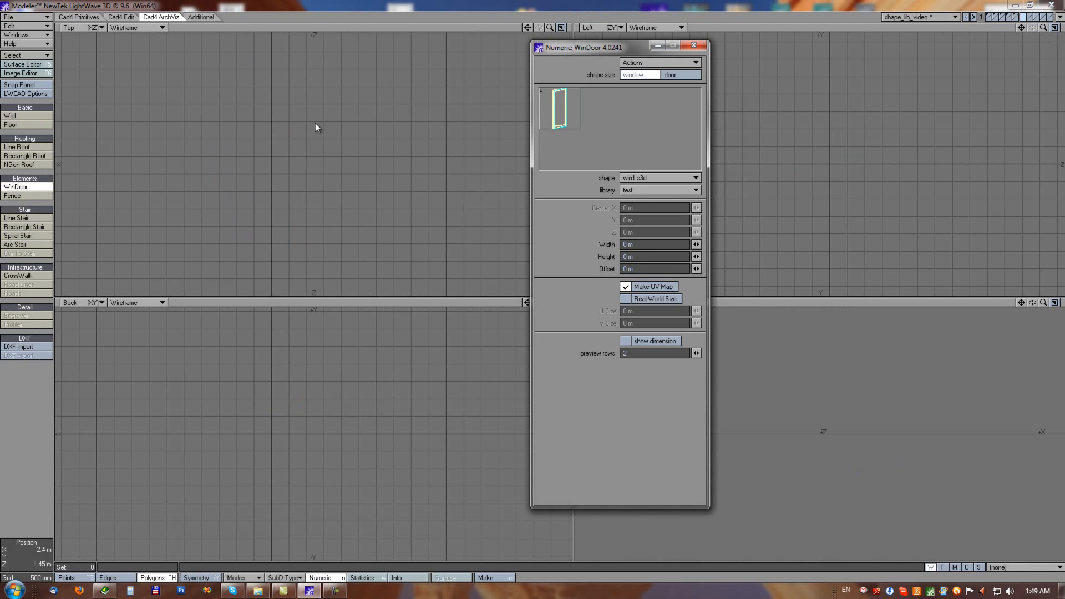
{"action": "left_click_drag", "start_coordinate": [198, 98], "coordinate": [266, 198]}
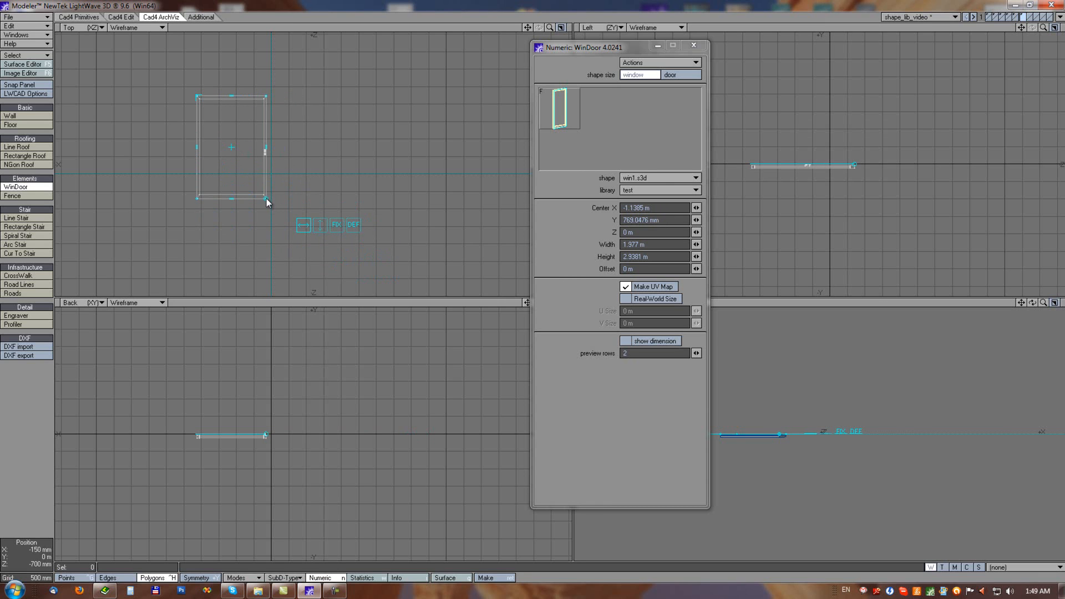
Stretch and shrink the placed window by its corner and edges, ending about 1.63 m wide and 2.2 m high
{"action": "mouse_move", "coordinate": [328, 76]}
{"action": "left_mouse_down"}
{"action": "mouse_move", "coordinate": [365, 69]}
{"action": "mouse_move", "coordinate": [241, 87]}
{"action": "mouse_move", "coordinate": [320, 79]}
{"action": "left_mouse_up"}
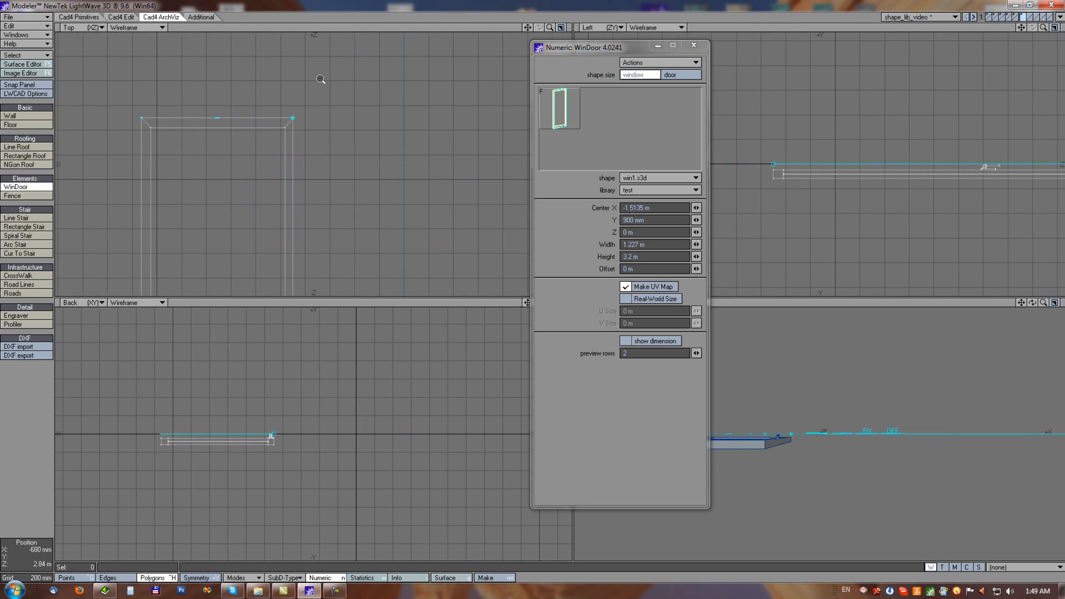
{"action": "left_click_drag", "start_coordinate": [300, 201], "coordinate": [225, 213], "text": "ctrl+alt"}
{"action": "left_click_drag", "start_coordinate": [274, 226], "coordinate": [274, 147], "text": "alt+shift"}
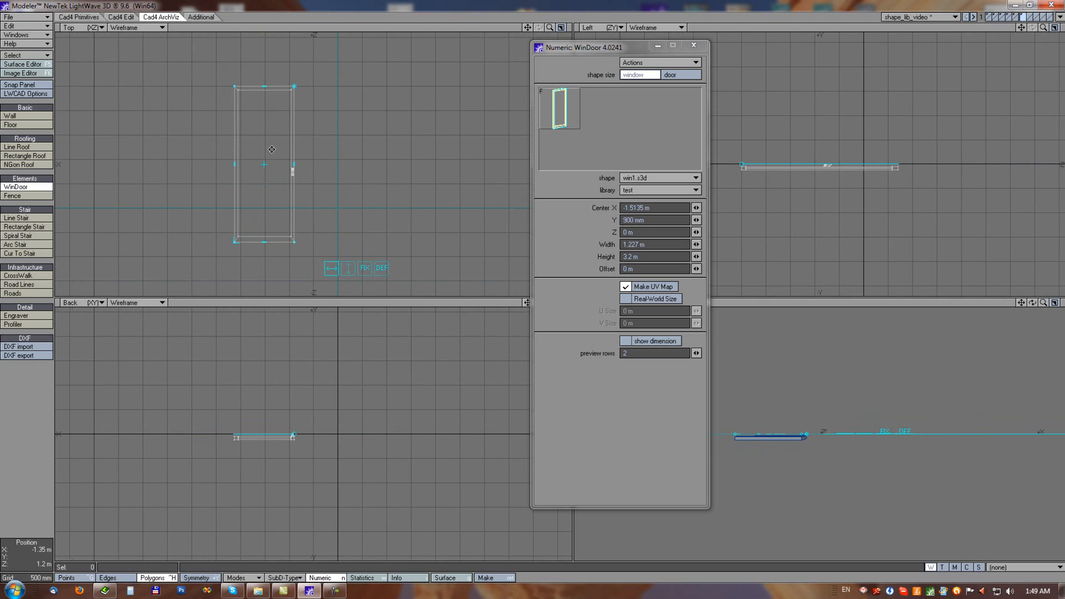
{"action": "left_click_drag", "start_coordinate": [294, 86], "coordinate": [452, 81]}
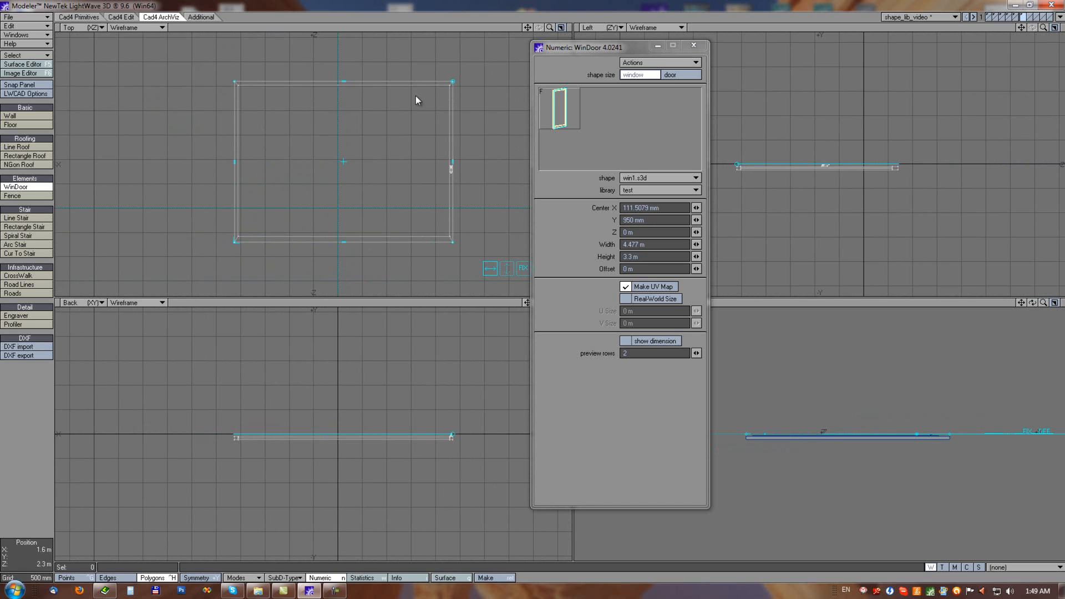
{"action": "left_click_drag", "start_coordinate": [451, 169], "coordinate": [313, 168]}
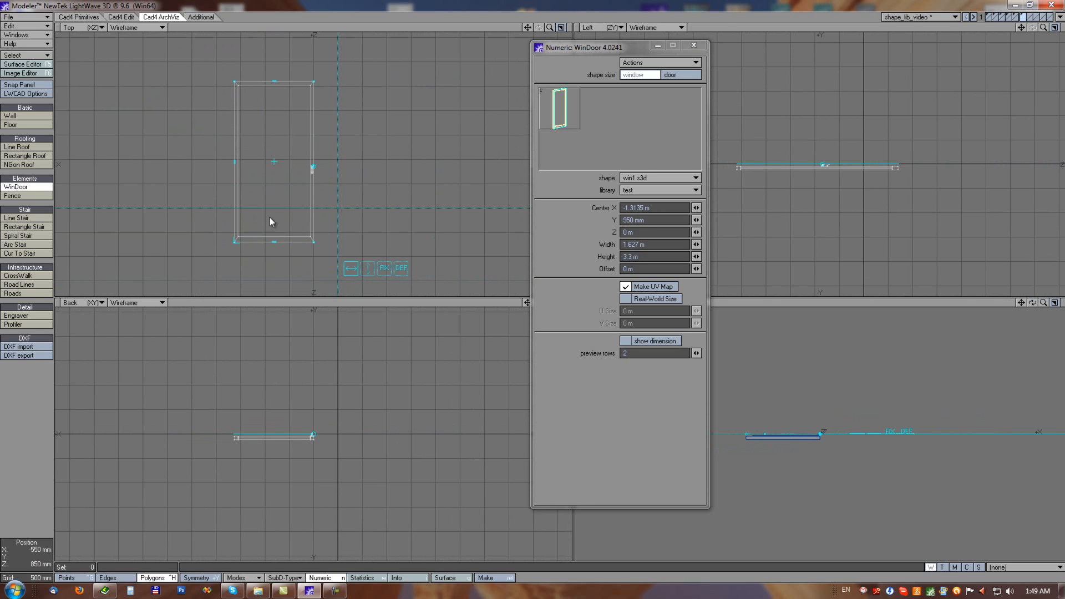
{"action": "left_click_drag", "start_coordinate": [278, 248], "coordinate": [279, 193]}
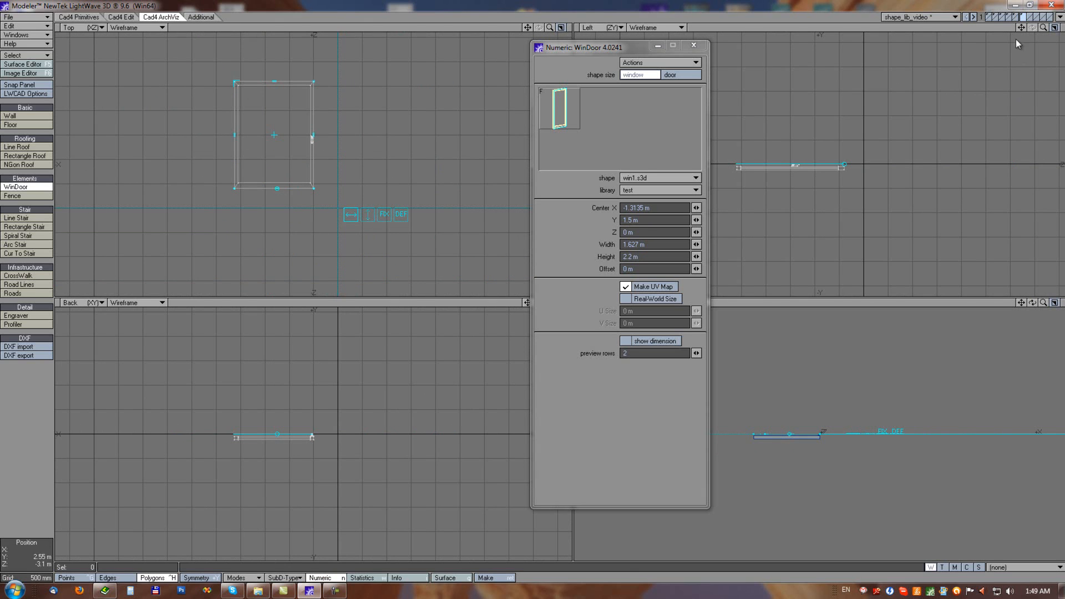
In the original window model's layer, draw a closed irregular nine-point outline around the window with the Line tool
{"action": "left_click", "coordinate": [1019, 15]}
{"action": "left_click", "coordinate": [1014, 16]}
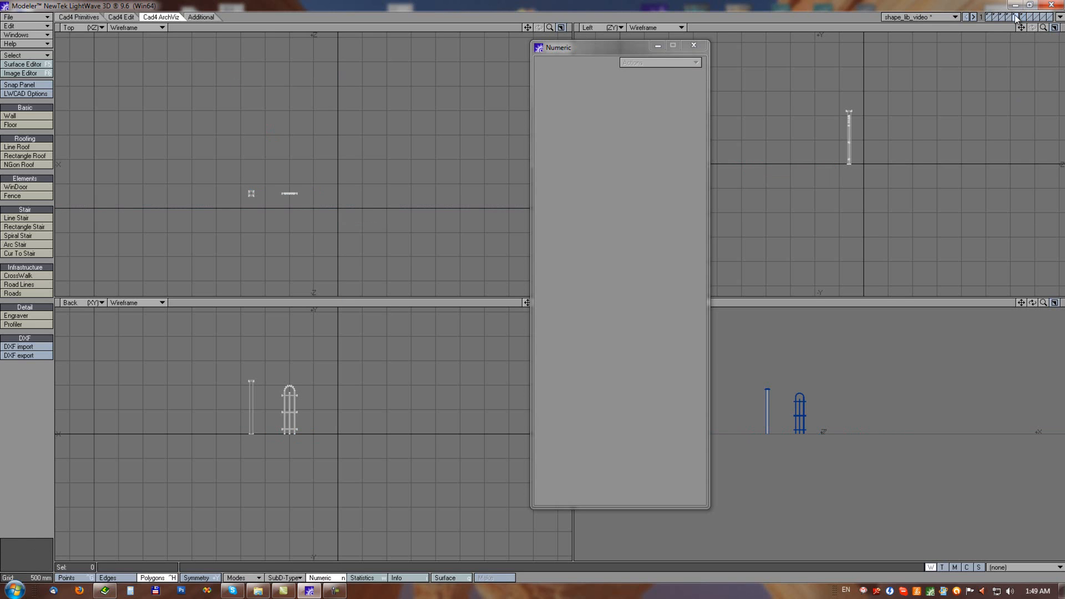
{"action": "left_click", "coordinate": [1010, 16]}
{"action": "key", "text": "a"}
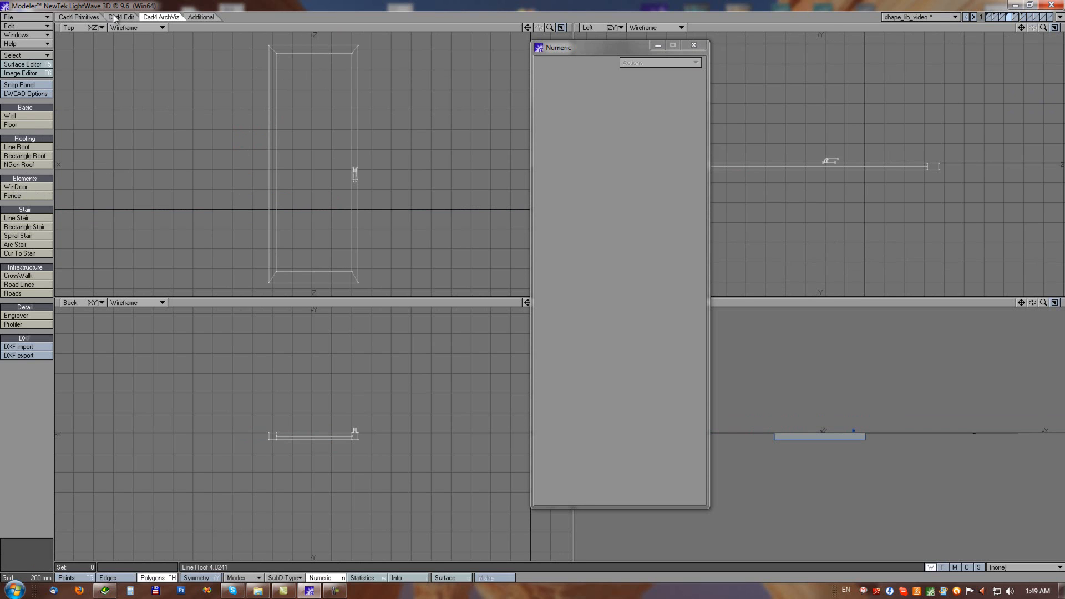
{"action": "left_click", "coordinate": [78, 18]}
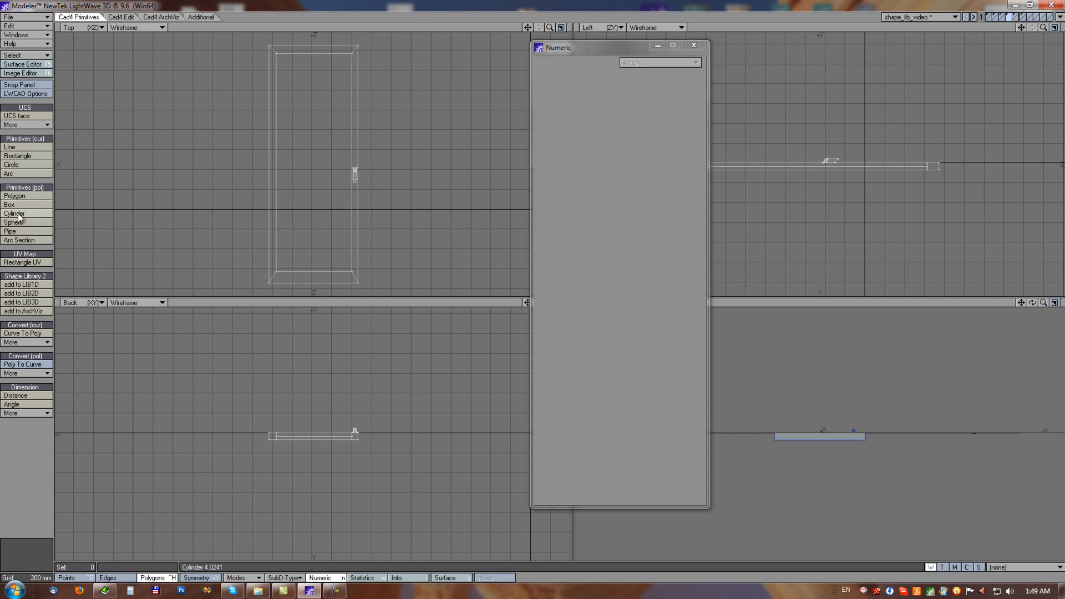
{"action": "left_click", "coordinate": [10, 148]}
{"action": "left_click", "coordinate": [240, 169]}
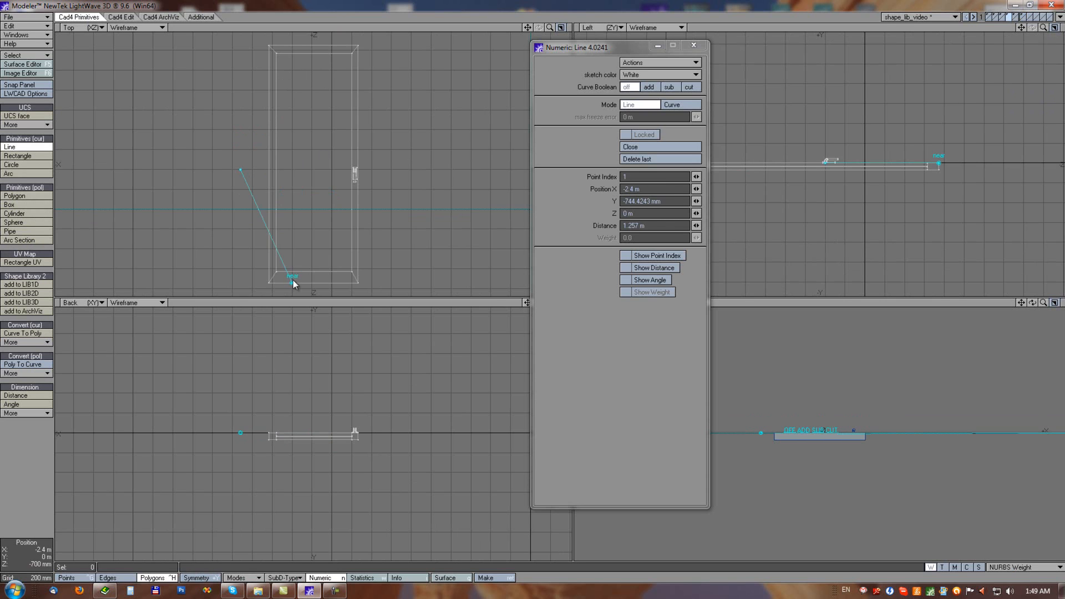
{"action": "left_click", "coordinate": [289, 227]}
{"action": "left_click", "coordinate": [201, 259]}
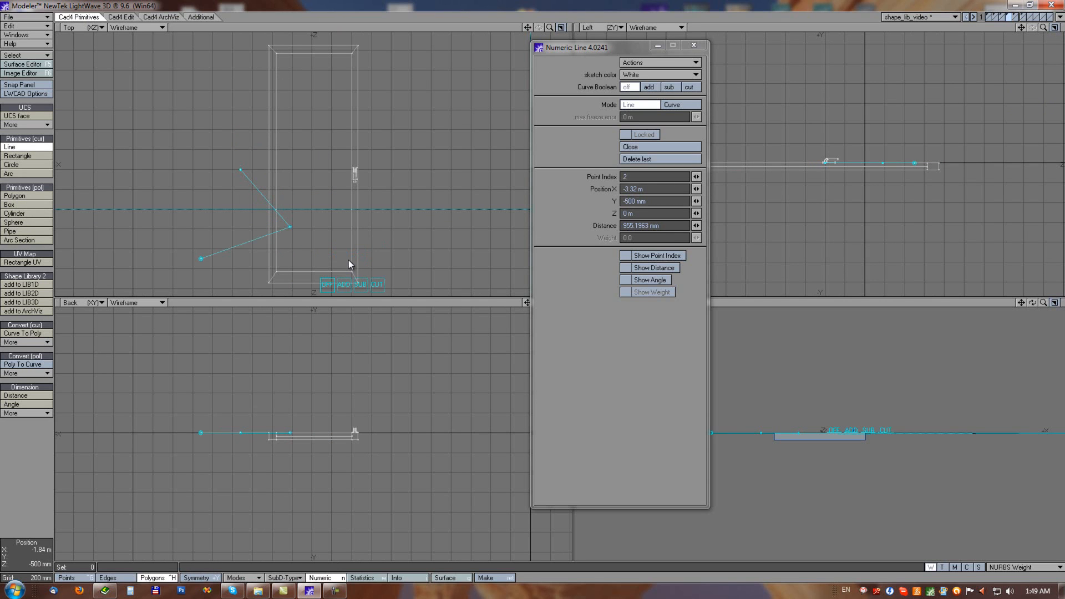
{"action": "left_click", "coordinate": [351, 260]}
{"action": "left_click", "coordinate": [394, 209]}
{"action": "left_click", "coordinate": [398, 126]}
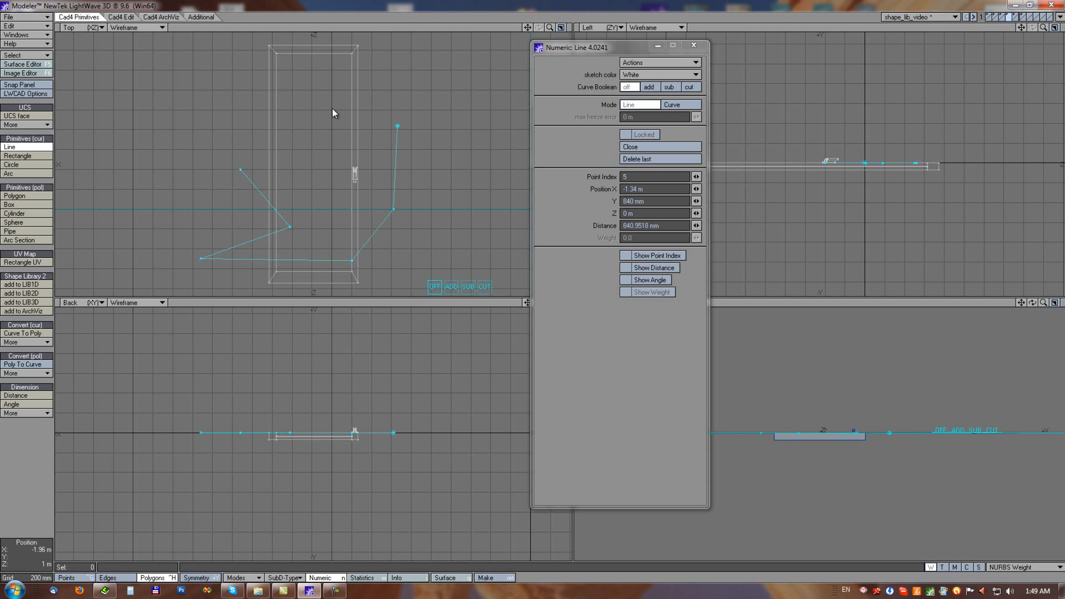
{"action": "left_click", "coordinate": [332, 109]}
{"action": "left_click_drag", "start_coordinate": [332, 109], "coordinate": [355, 151], "text": "alt"}
{"action": "left_click", "coordinate": [336, 67]}
{"action": "left_click", "coordinate": [255, 130]}
{"action": "left_click", "coordinate": [266, 215]}
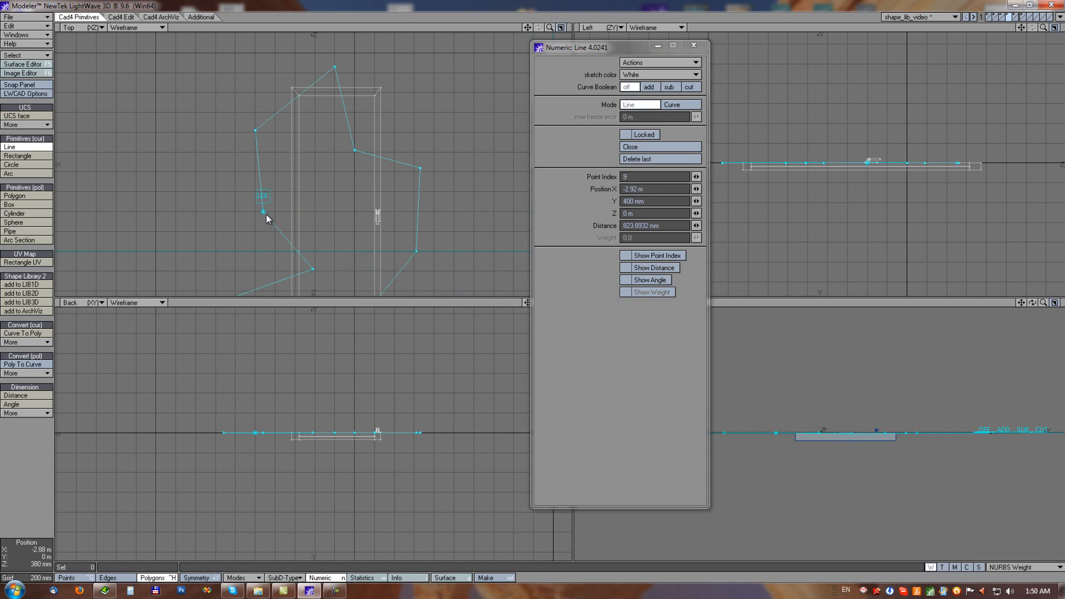
{"action": "right_click", "coordinate": [295, 185]}
{"action": "key", "text": "a"}
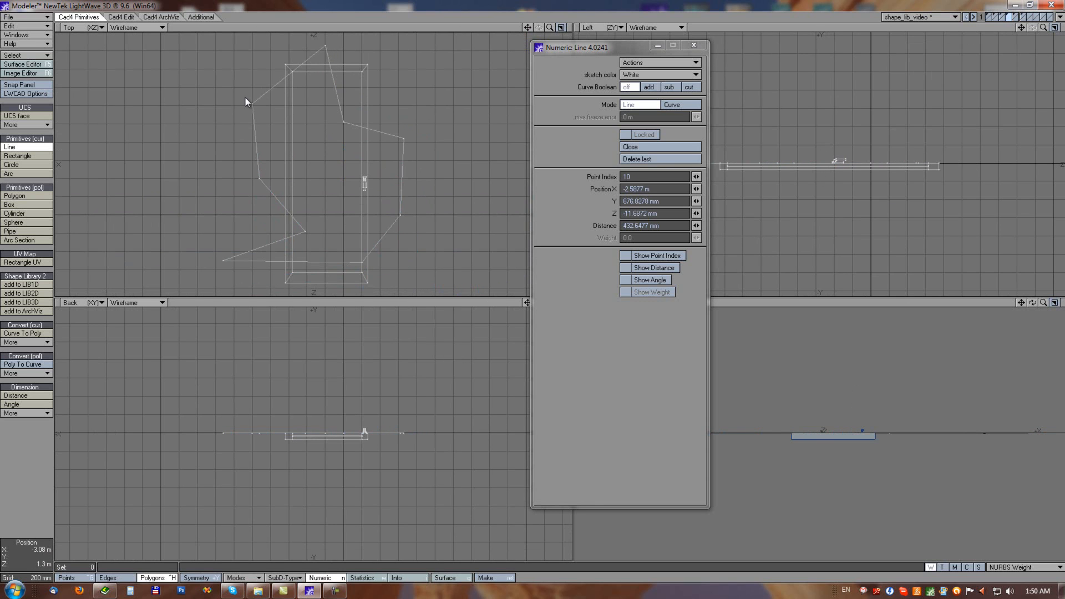
Add the window with its irregular outline to the ArchViz Window library test as a shape named win2
{"action": "left_click", "coordinate": [120, 17]}
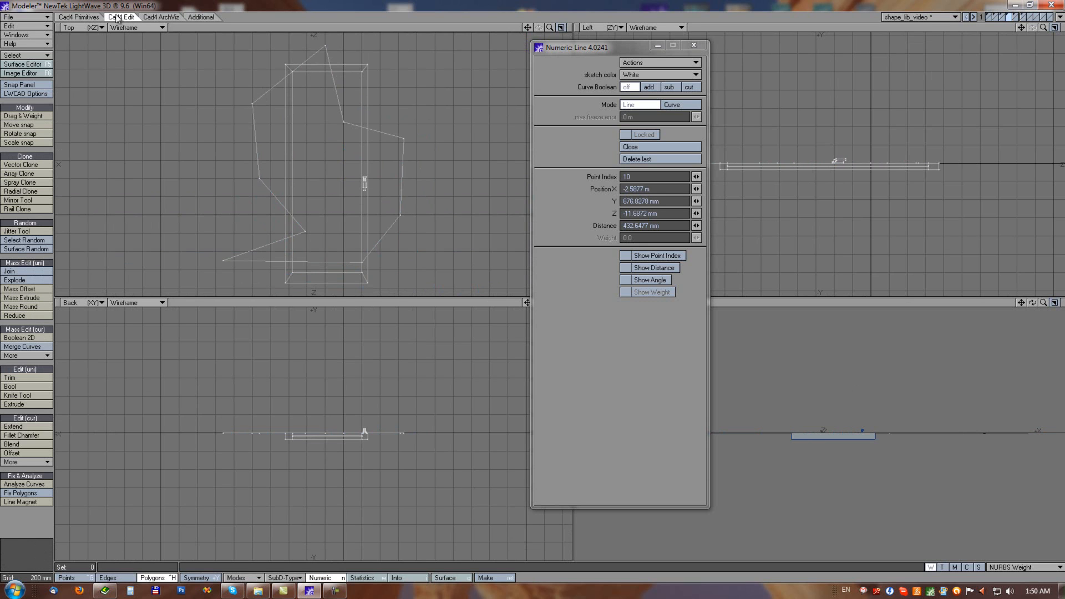
{"action": "left_click", "coordinate": [94, 18]}
{"action": "left_click", "coordinate": [25, 311]}
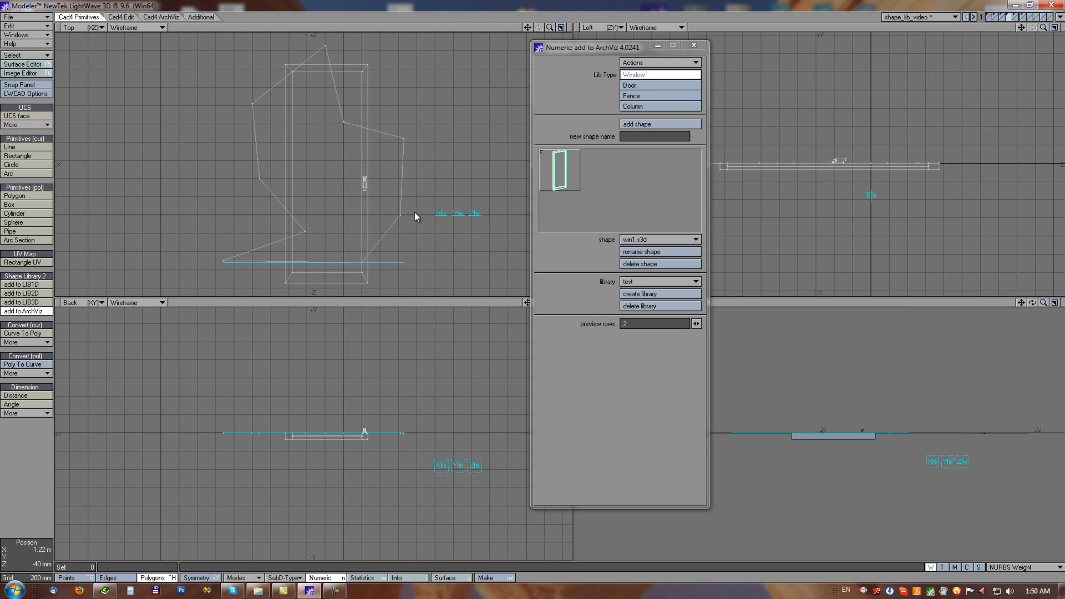
{"action": "left_click_drag", "start_coordinate": [424, 151], "coordinate": [367, 114], "text": "alt"}
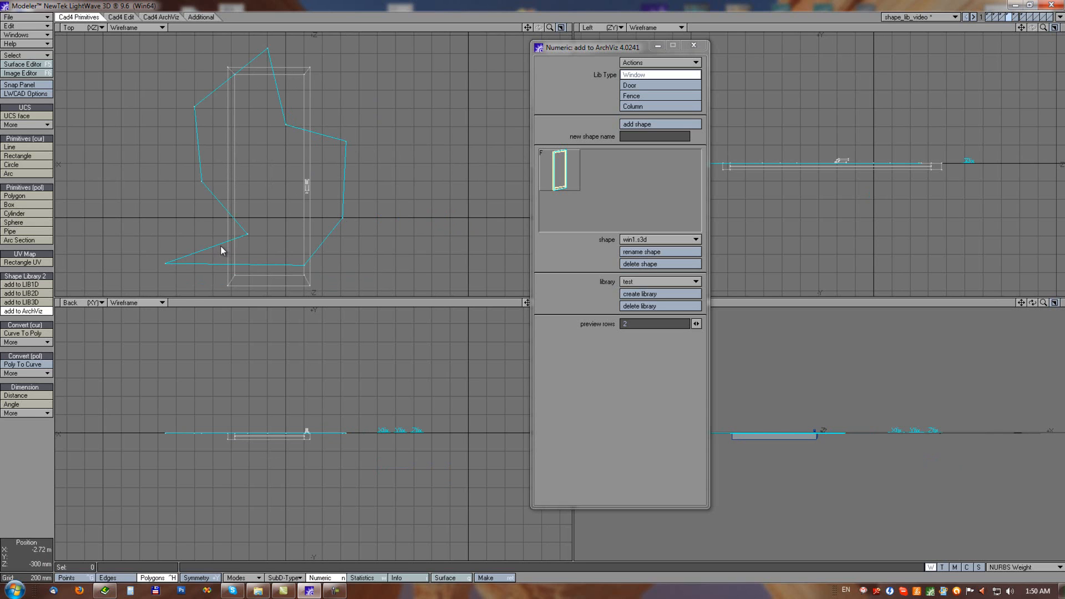
{"action": "left_click", "coordinate": [633, 136]}
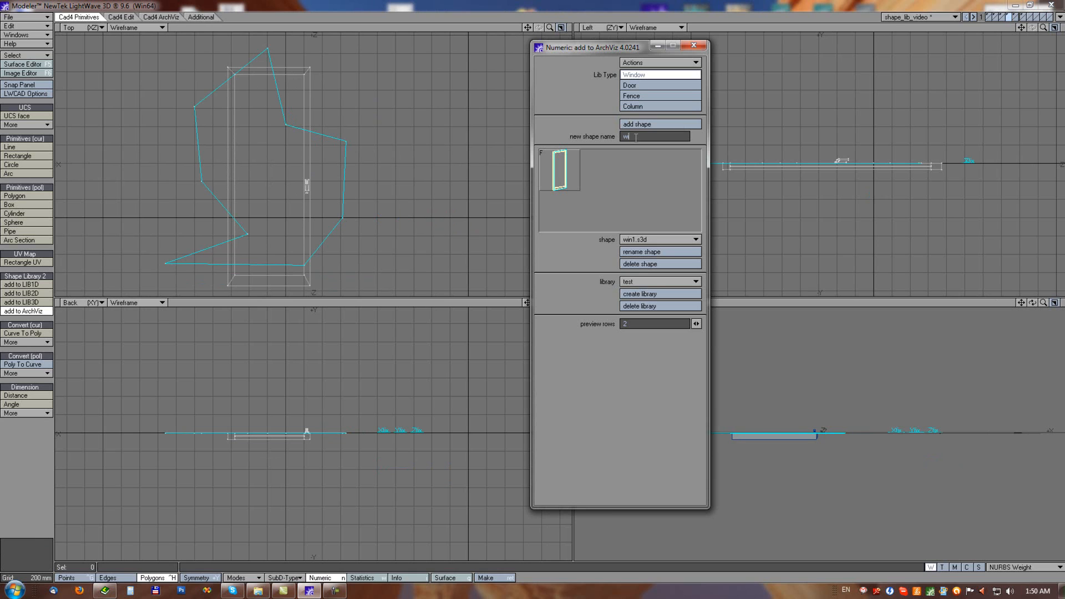
{"action": "type", "text": "win2"}
{"action": "left_click", "coordinate": [629, 124]}
{"action": "key", "text": "space"}
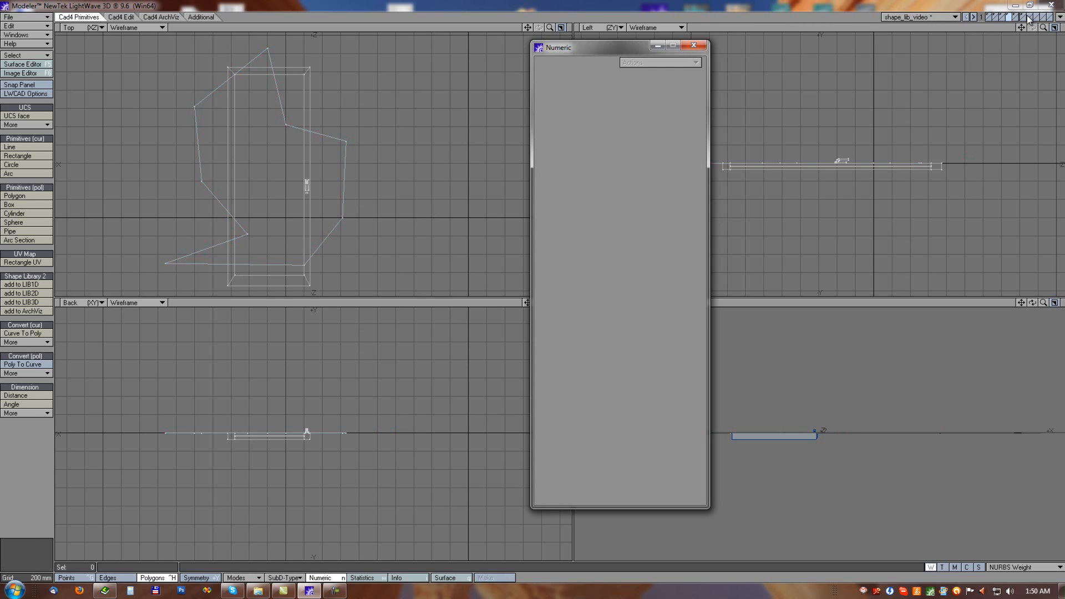
In an empty layer, draw a two-segment L-shaped wall, 7.6 m and 4.15 m long and 200 mm wide, and increase its height
{"action": "left_click", "coordinate": [1028, 18]}
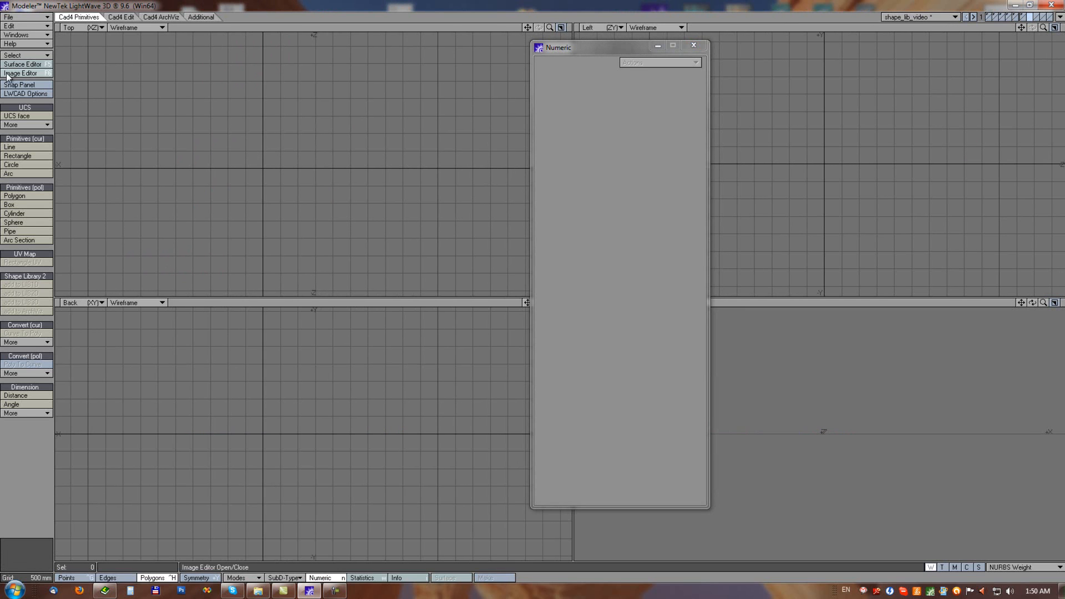
{"action": "left_click", "coordinate": [161, 17]}
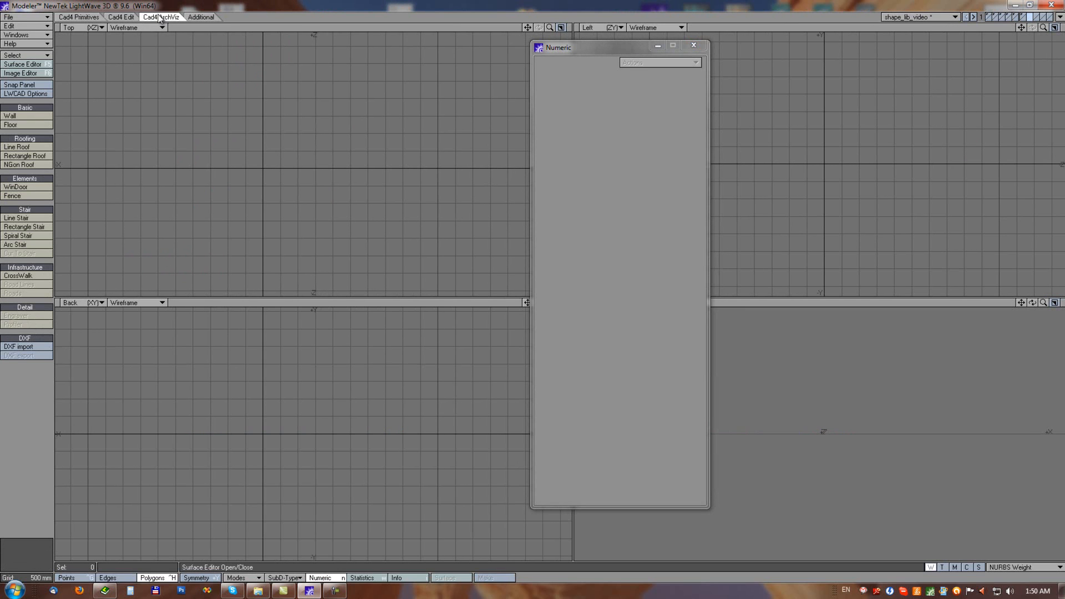
{"action": "left_click", "coordinate": [10, 116]}
{"action": "left_click", "coordinate": [151, 208]}
{"action": "left_click", "coordinate": [417, 208]}
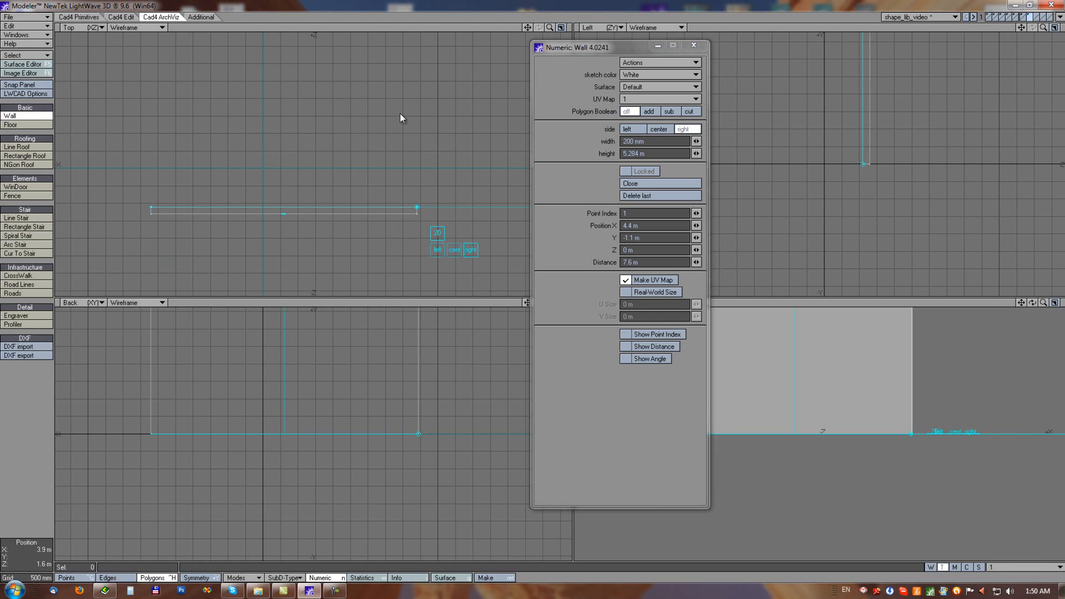
{"action": "left_click", "coordinate": [418, 63]}
{"action": "scroll", "coordinate": [341, 411], "scroll_direction": "down", "scroll_amount": 3}
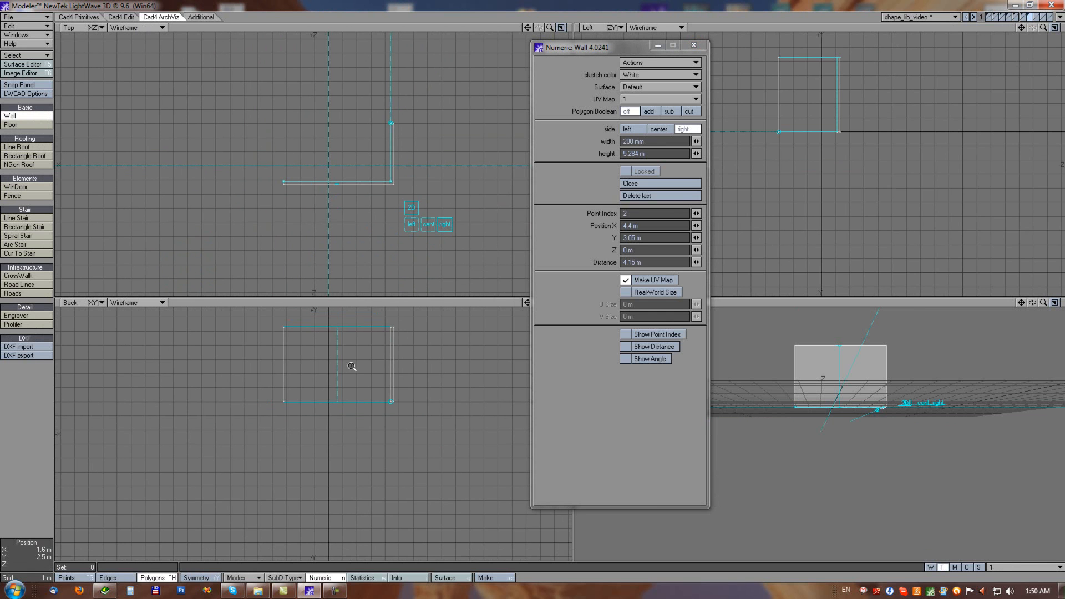
{"action": "left_click_drag", "start_coordinate": [345, 326], "coordinate": [349, 311]}
{"action": "key", "text": "space"}
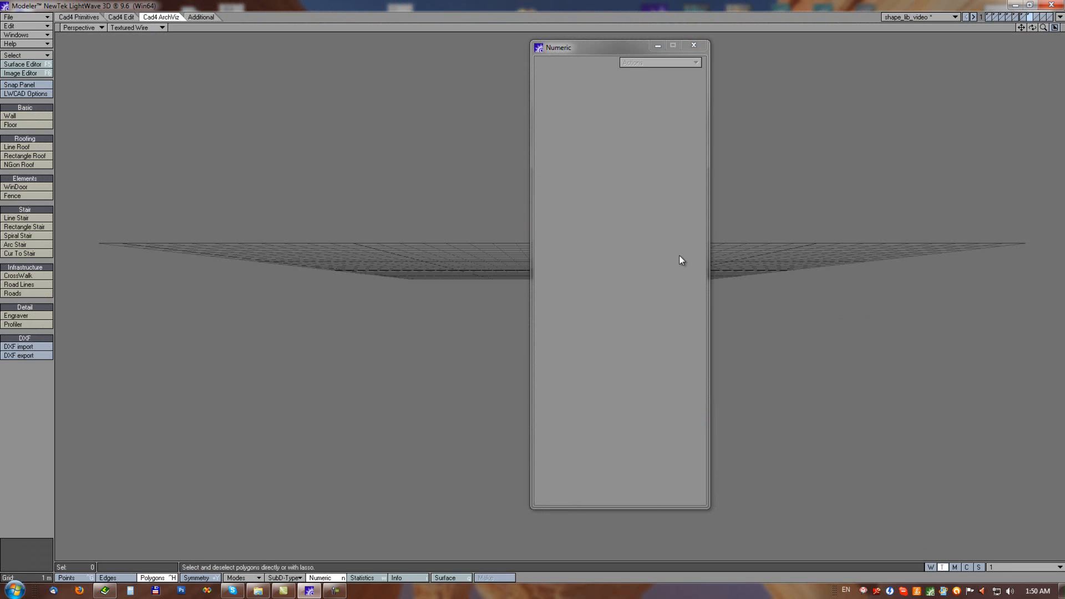
Place a window on the face of the long wall with the WinDoor tool and adjust it there
{"action": "key", "text": "a"}
{"action": "left_click_drag", "start_coordinate": [621, 48], "coordinate": [891, 92]}
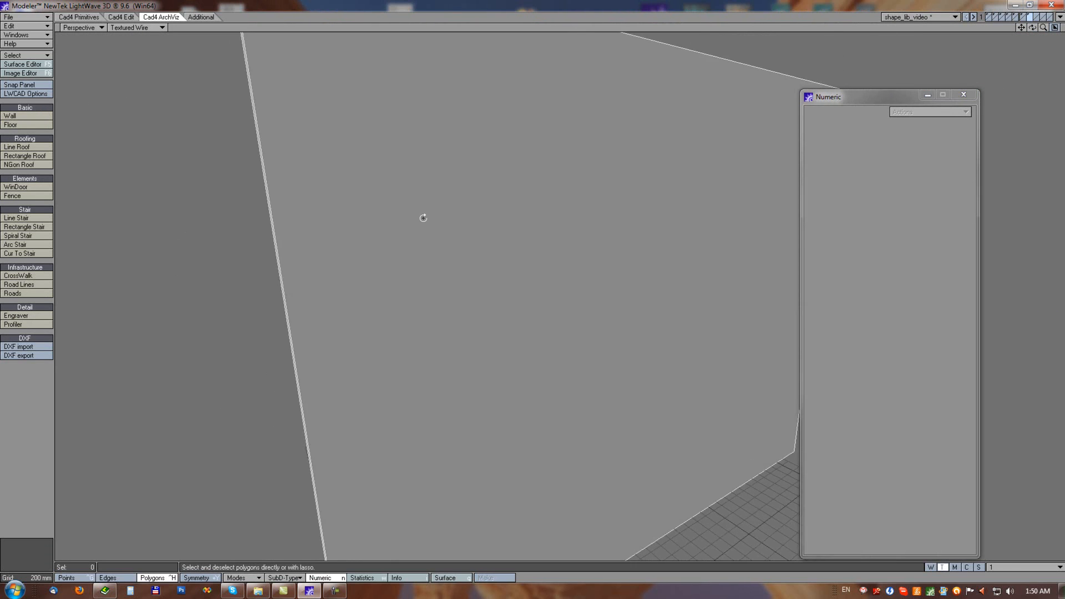
{"action": "left_click", "coordinate": [24, 186]}
{"action": "left_click", "coordinate": [871, 159]}
{"action": "left_click", "coordinate": [581, 332]}
{"action": "left_click_drag", "start_coordinate": [581, 331], "coordinate": [586, 165]}
{"action": "scroll", "coordinate": [694, 410], "scroll_direction": "down", "scroll_amount": 3}
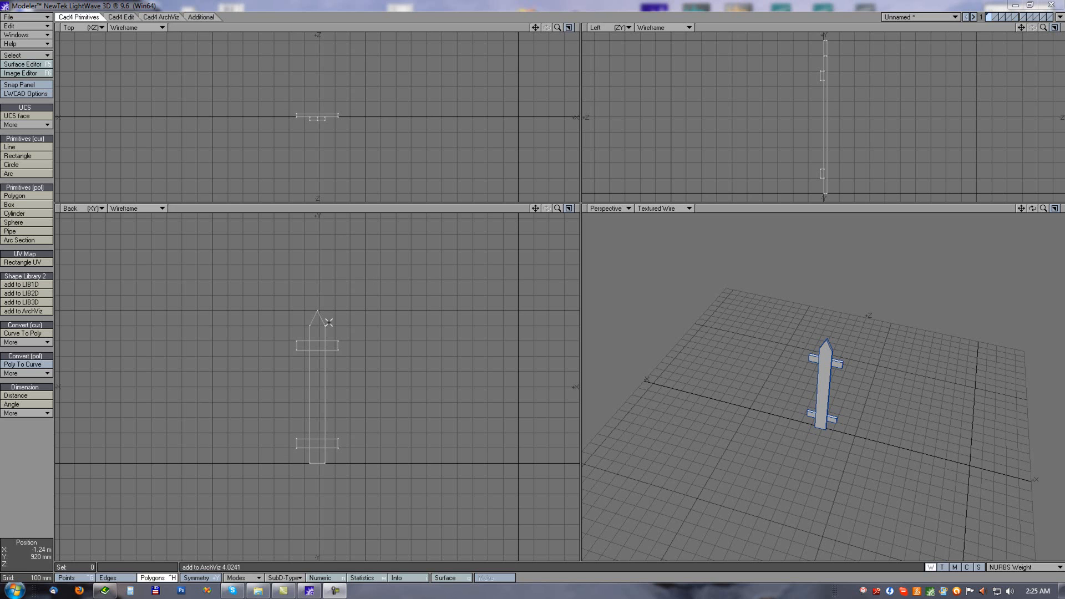
Add the pointed fence picket with its two rails to the ArchViz Fence library test as a shape named f1
{"action": "left_click_drag", "start_coordinate": [329, 341], "coordinate": [359, 343], "text": "ctrl+alt"}
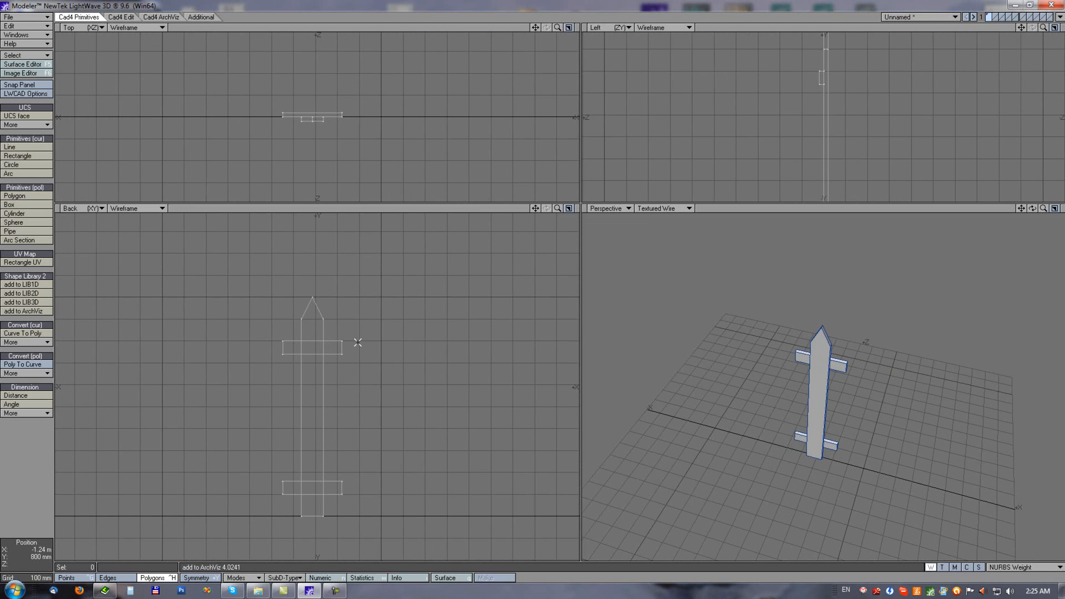
{"action": "left_click_drag", "start_coordinate": [315, 418], "coordinate": [302, 386], "text": "alt"}
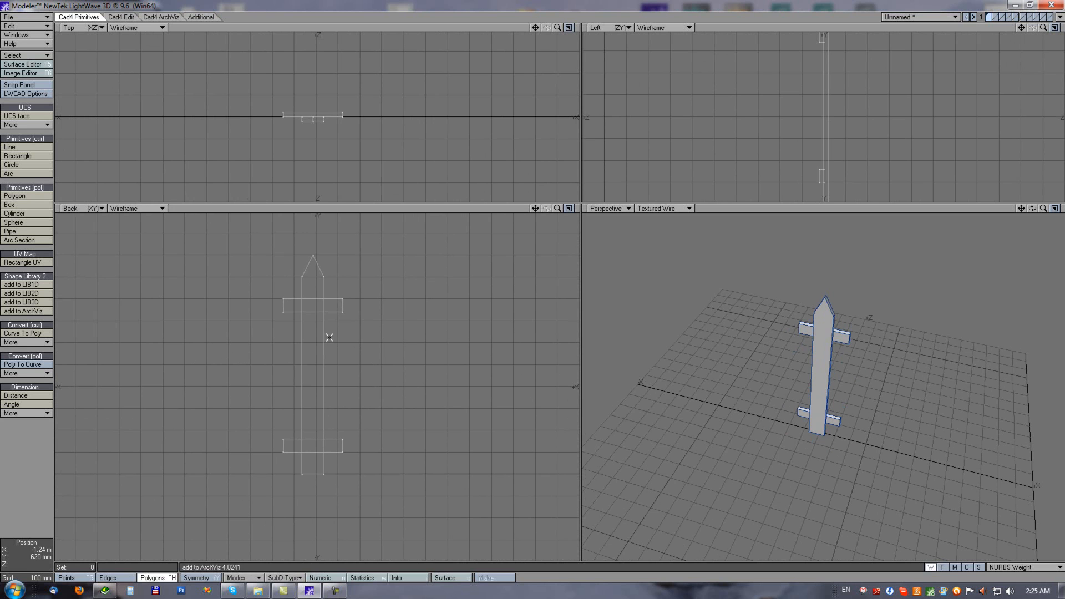
{"action": "left_click", "coordinate": [16, 314]}
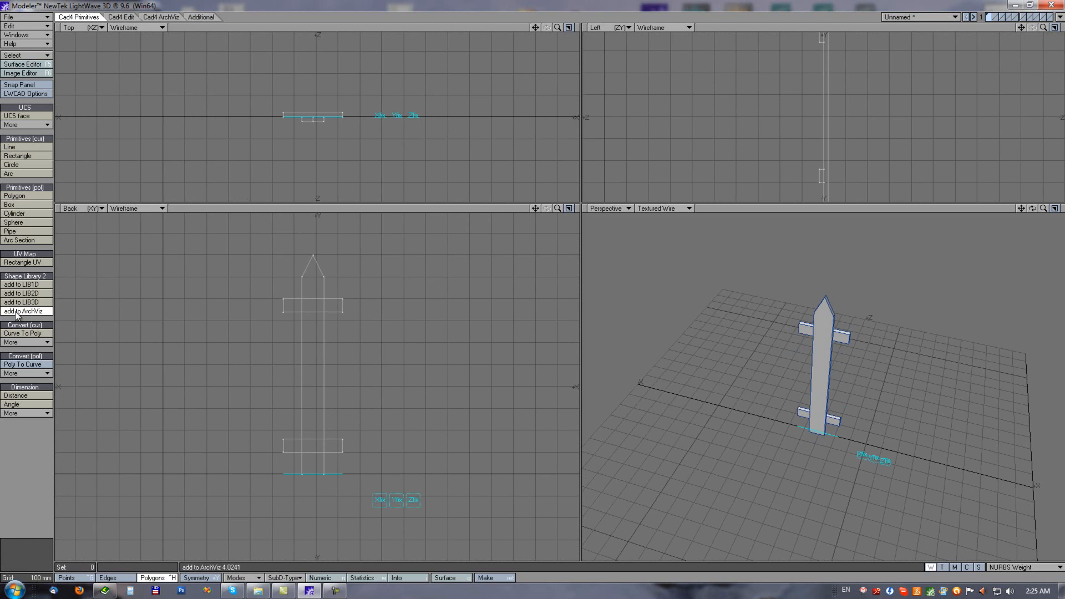
{"action": "key", "text": "n"}
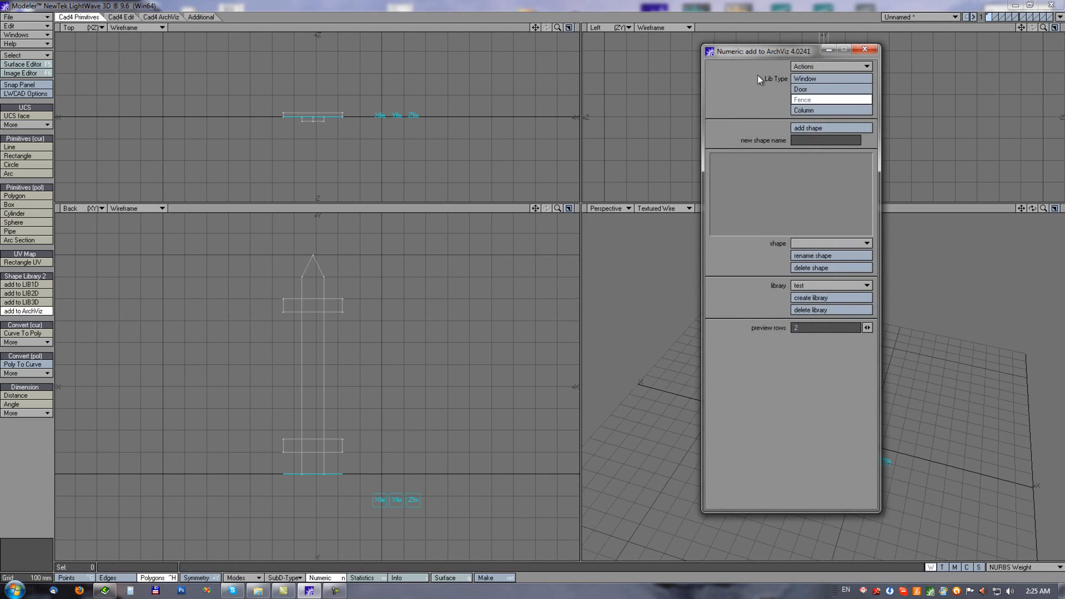
{"action": "left_click_drag", "start_coordinate": [784, 49], "coordinate": [641, 57]}
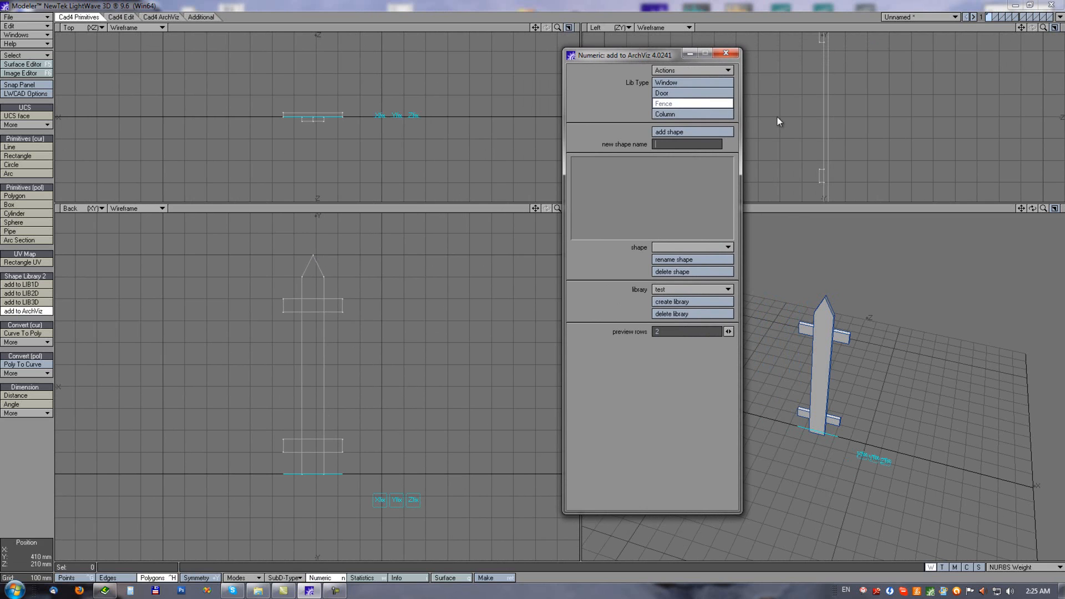
{"action": "left_click", "coordinate": [665, 144]}
{"action": "type", "text": "f1"}
{"action": "left_click", "coordinate": [673, 133]}
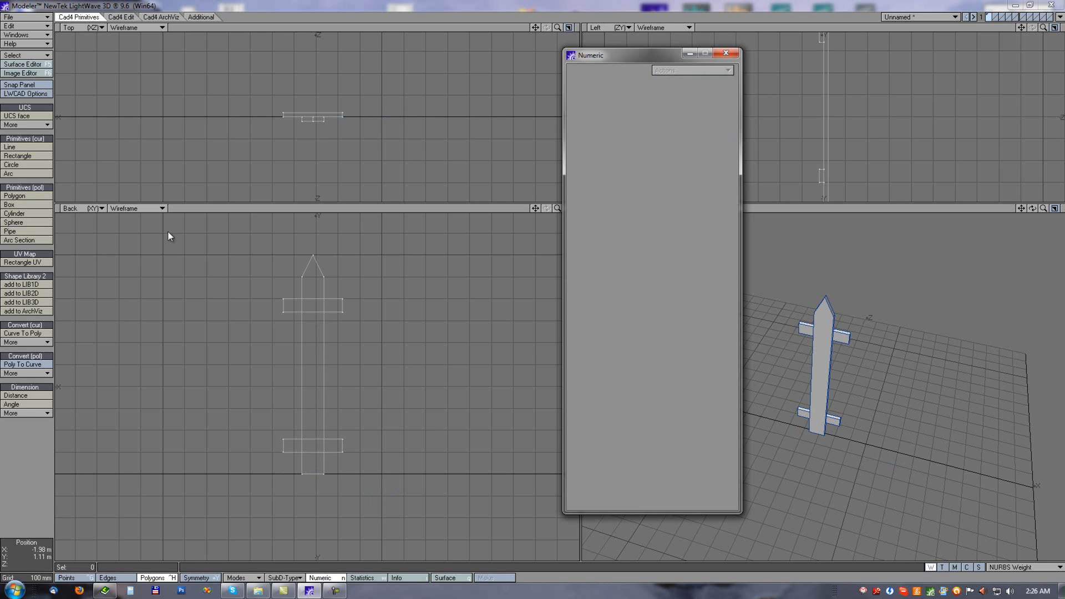
In add to ArchViz, mark three Y-axis ranges on the fence model, covering the pointed tip, the upper rail and the lower rail
{"action": "left_click", "coordinate": [23, 311]}
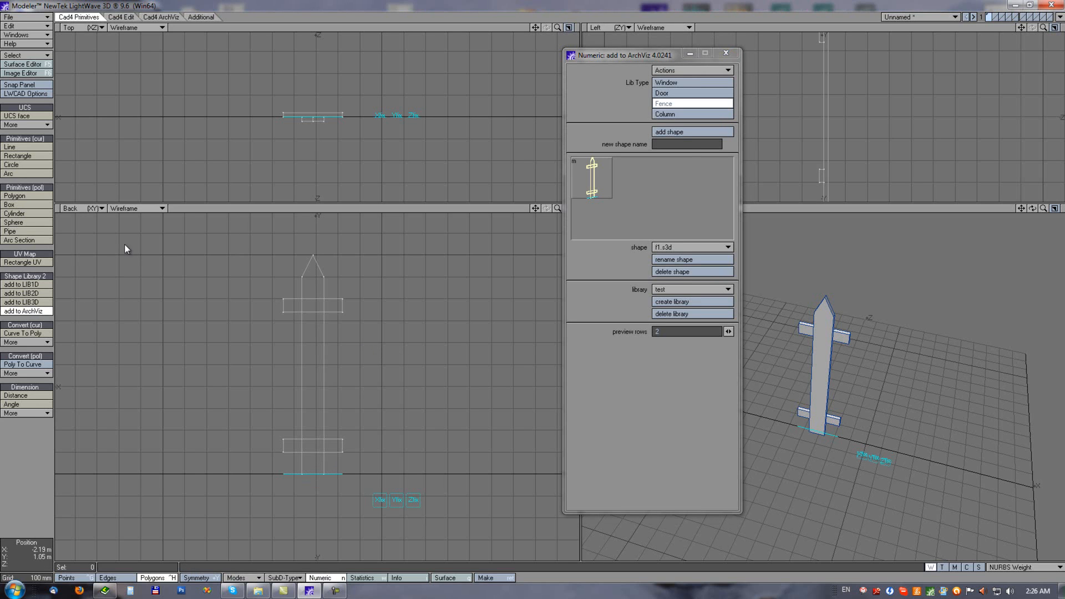
{"action": "left_click", "coordinate": [396, 499]}
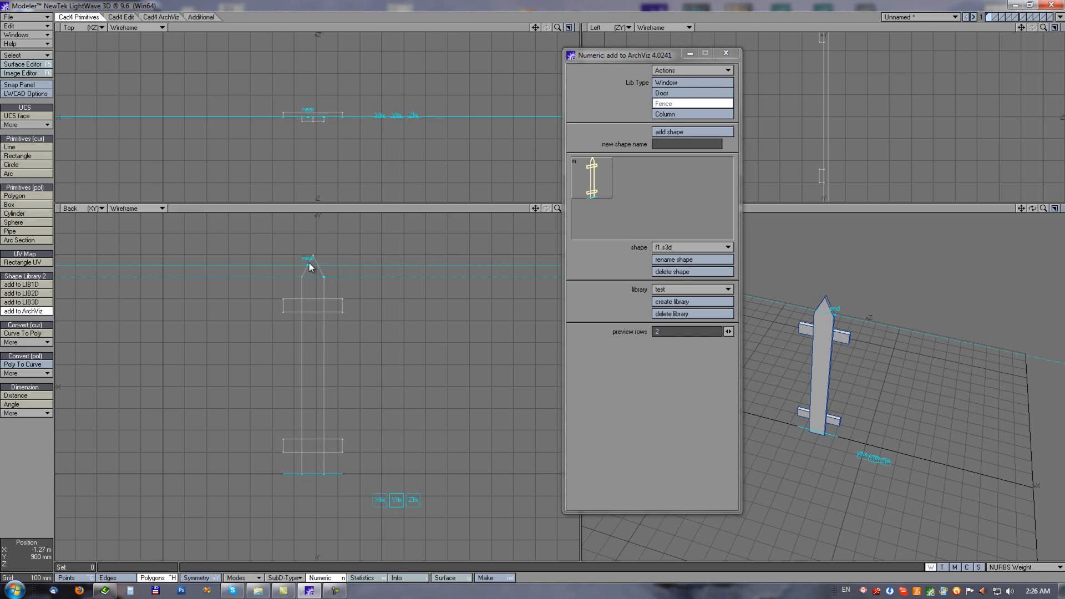
{"action": "left_click", "coordinate": [312, 256]}
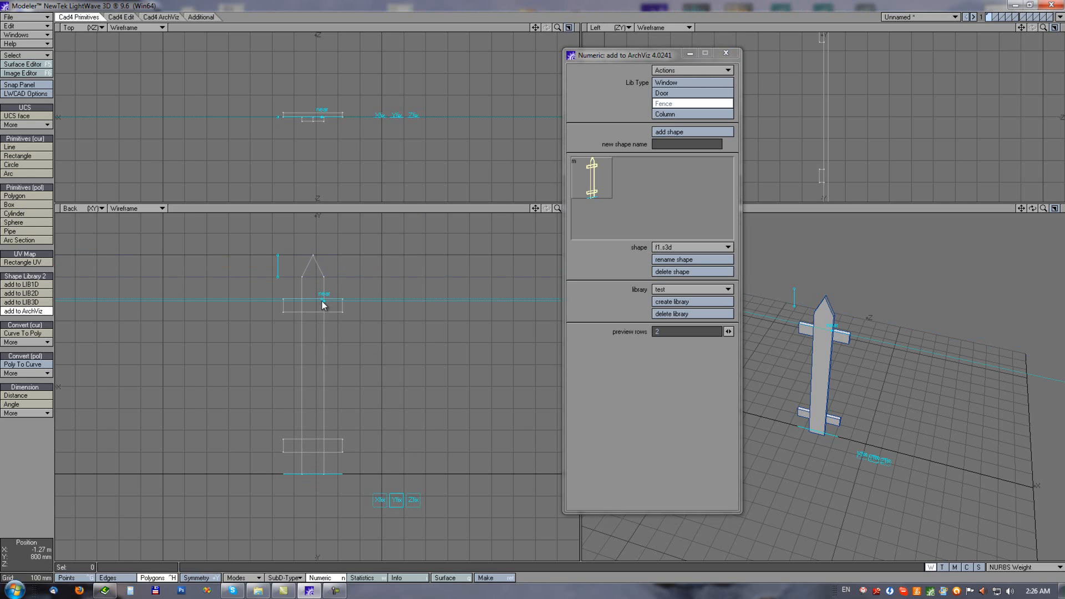
{"action": "left_click", "coordinate": [338, 311]}
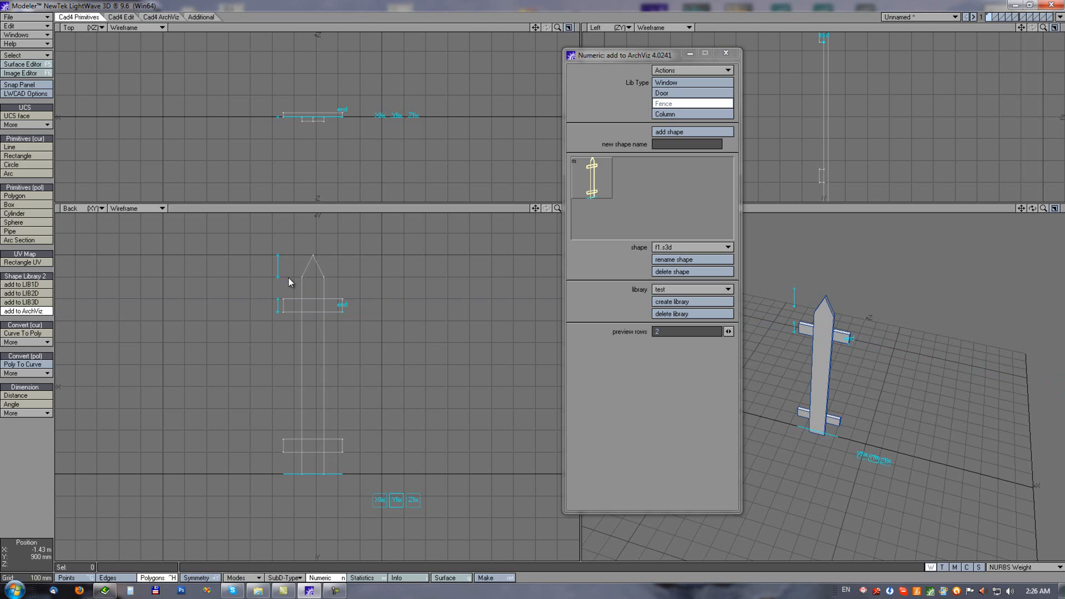
{"action": "left_click", "coordinate": [342, 452]}
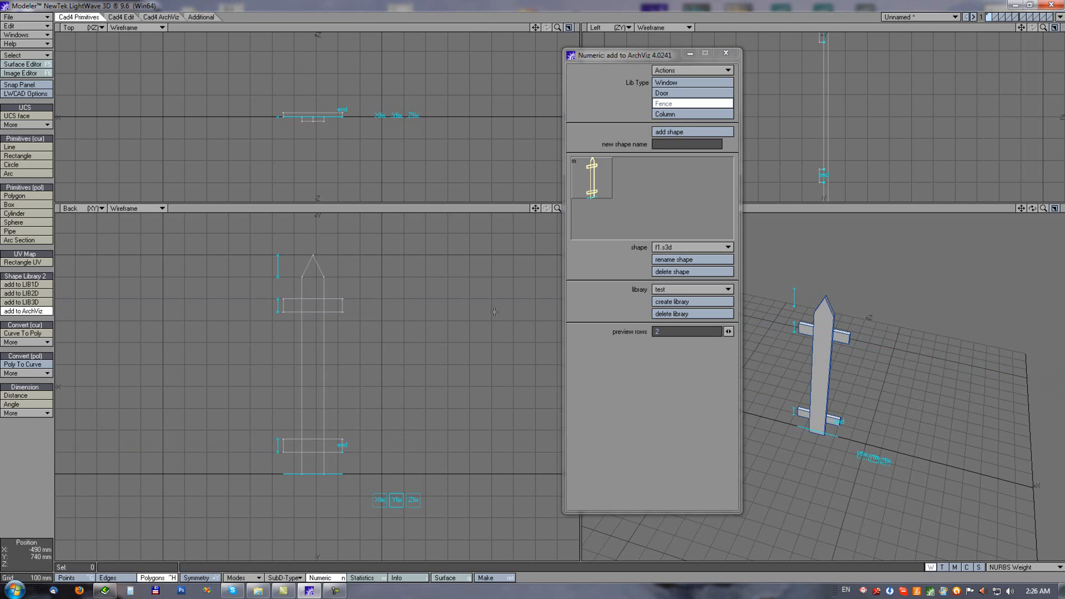
Add the fence model with its marked Y ranges to the Fence library test as a shape named f2
{"action": "left_click", "coordinate": [669, 145]}
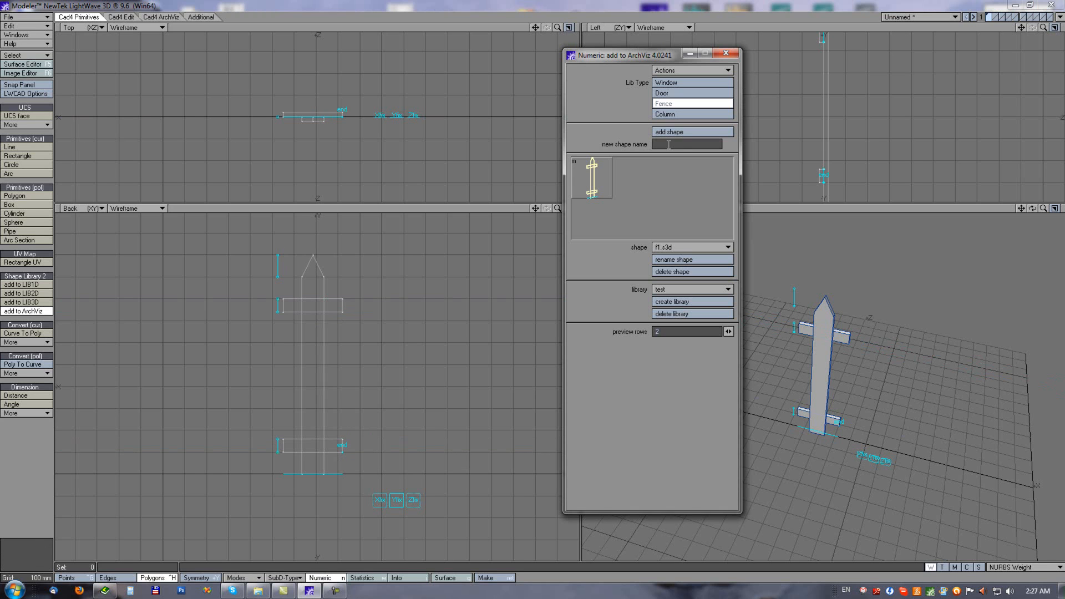
{"action": "type", "text": "f2"}
{"action": "left_click", "coordinate": [667, 132]}
{"action": "left_click", "coordinate": [668, 133]}
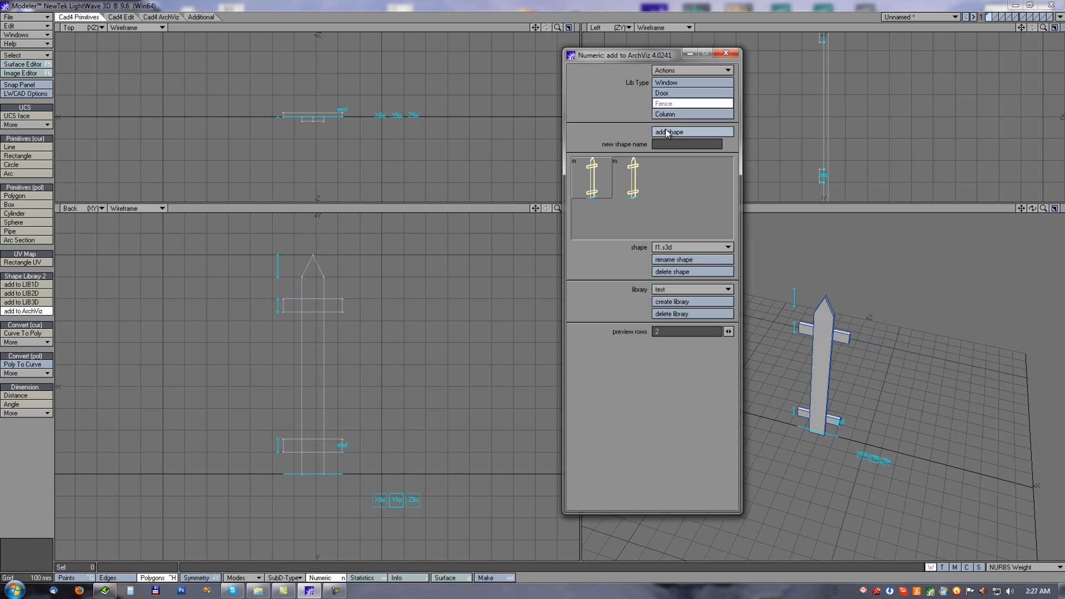
{"action": "key", "text": "space"}
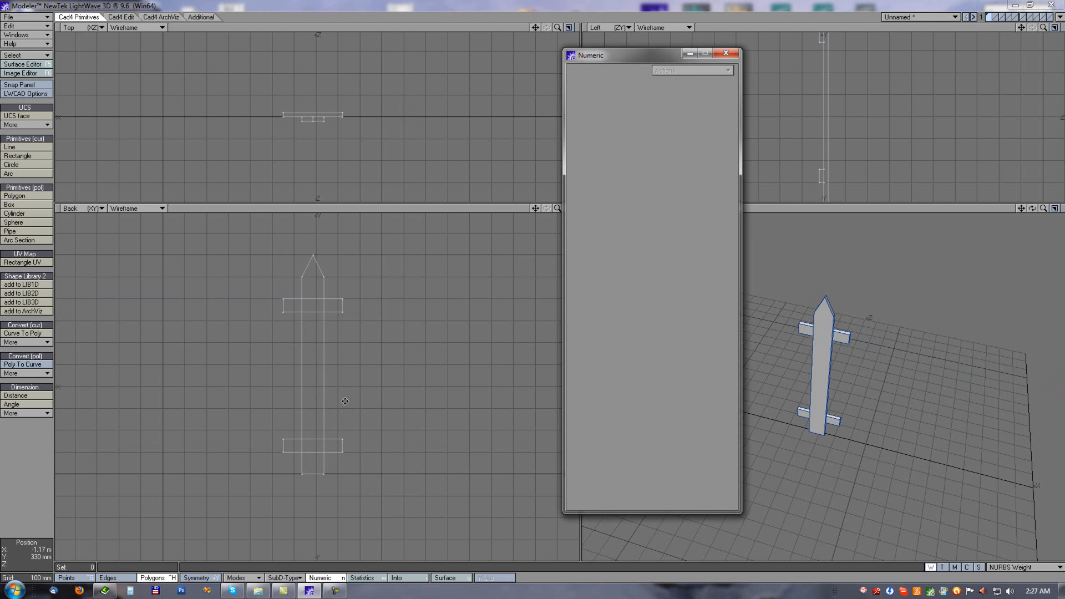
Draw a straight line 270 mm long along the lower edge of the fence's bottom rail
{"action": "left_click_drag", "start_coordinate": [344, 401], "coordinate": [347, 381], "text": "alt"}
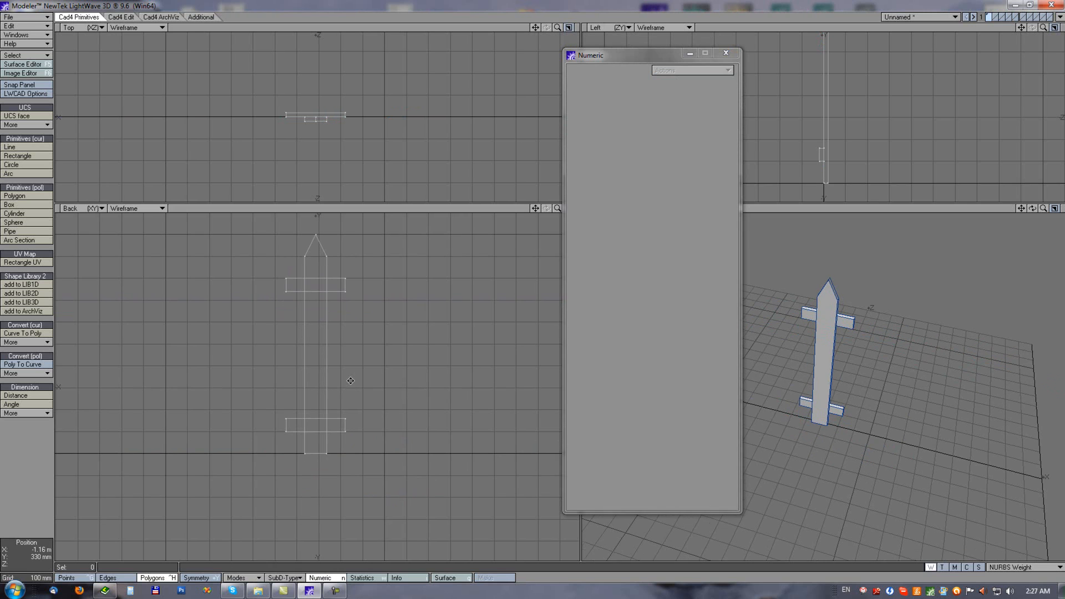
{"action": "left_click", "coordinate": [14, 148]}
{"action": "left_click_drag", "start_coordinate": [324, 425], "coordinate": [325, 395], "text": "alt"}
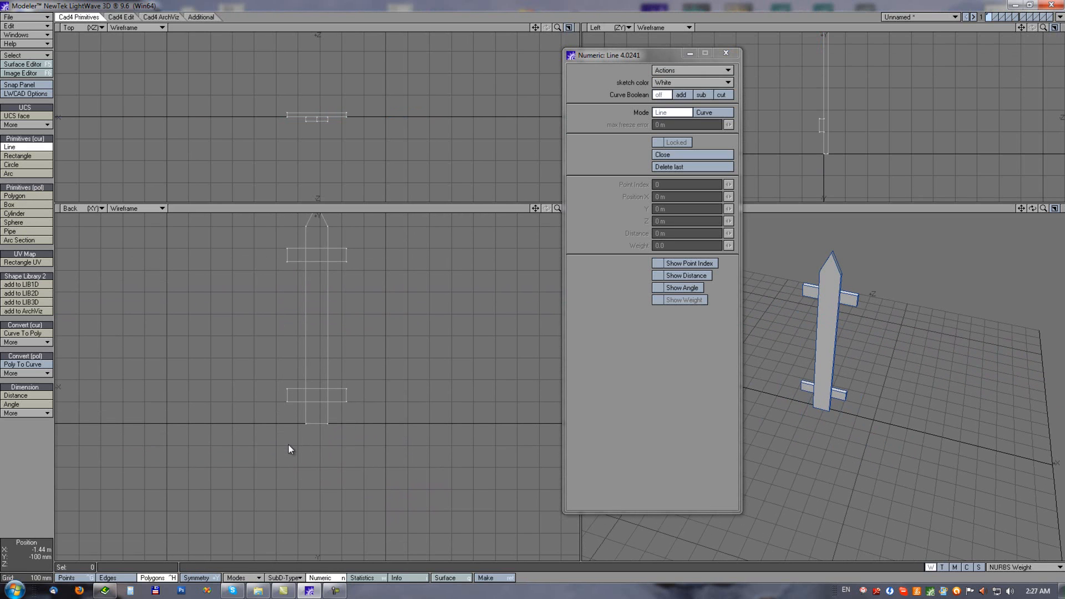
{"action": "left_click", "coordinate": [287, 404]}
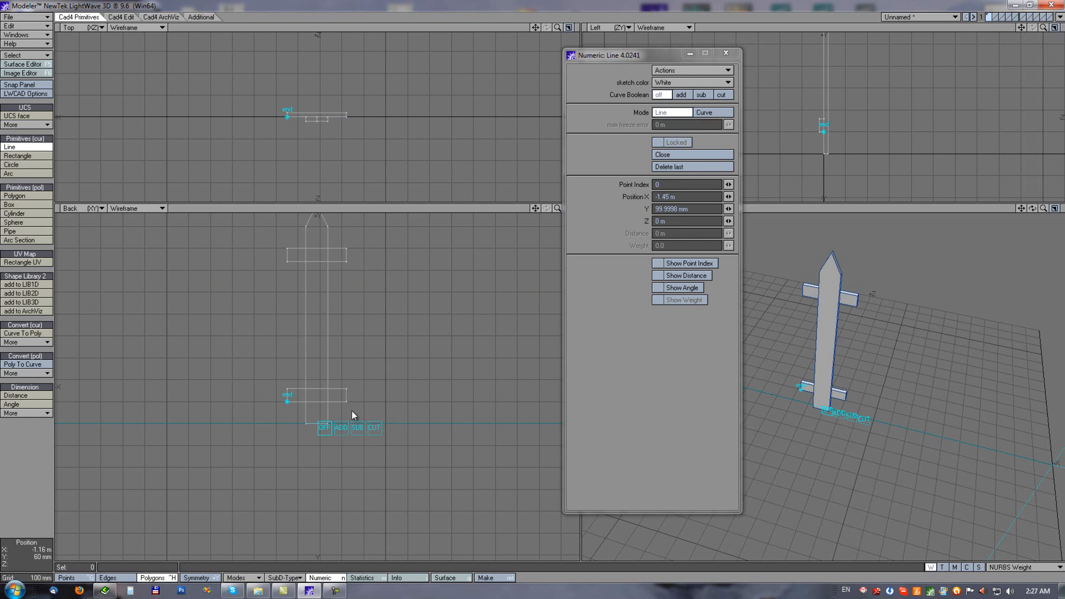
{"action": "left_click", "coordinate": [345, 401]}
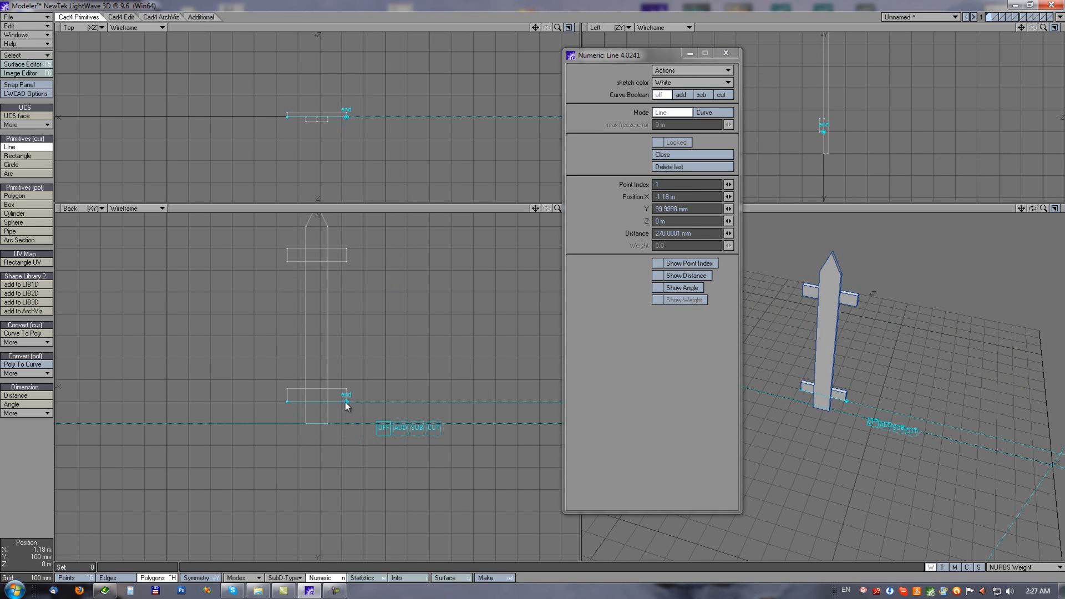
{"action": "key", "text": "space"}
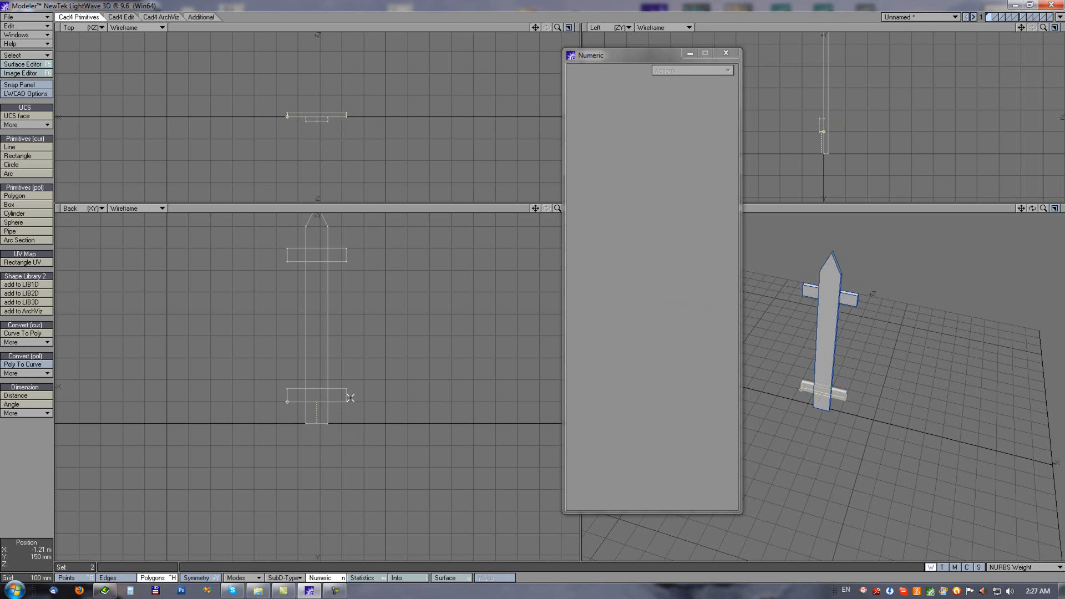
Select only the new line and move it about 290 mm straight down with Move snap, below the picket's foot
{"action": "left_click", "coordinate": [304, 403]}
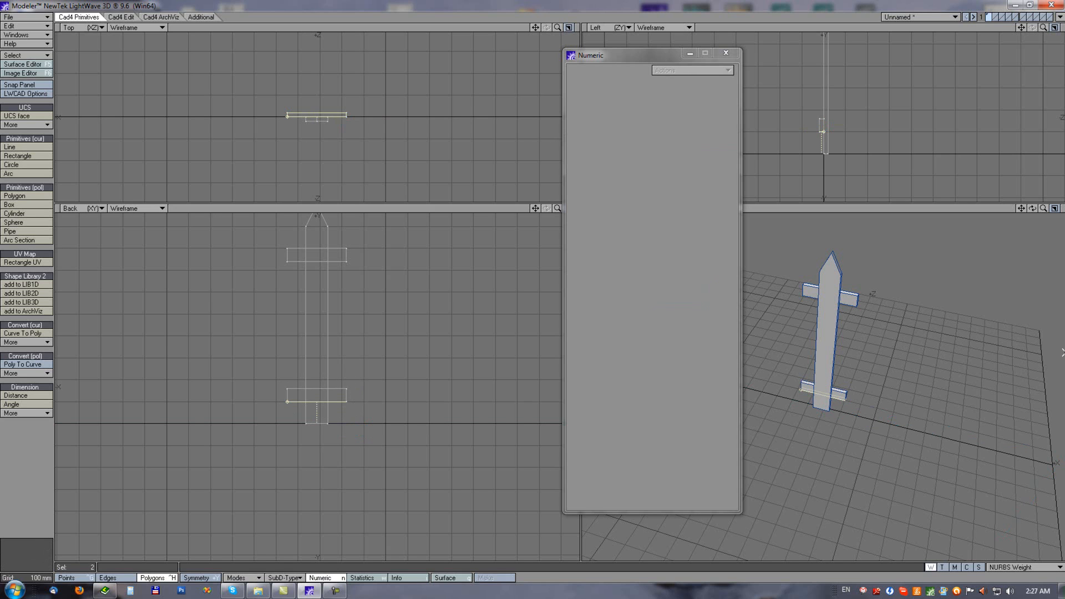
{"action": "left_click", "coordinate": [301, 114]}
{"action": "left_click", "coordinate": [300, 398]}
{"action": "left_click", "coordinate": [121, 17]}
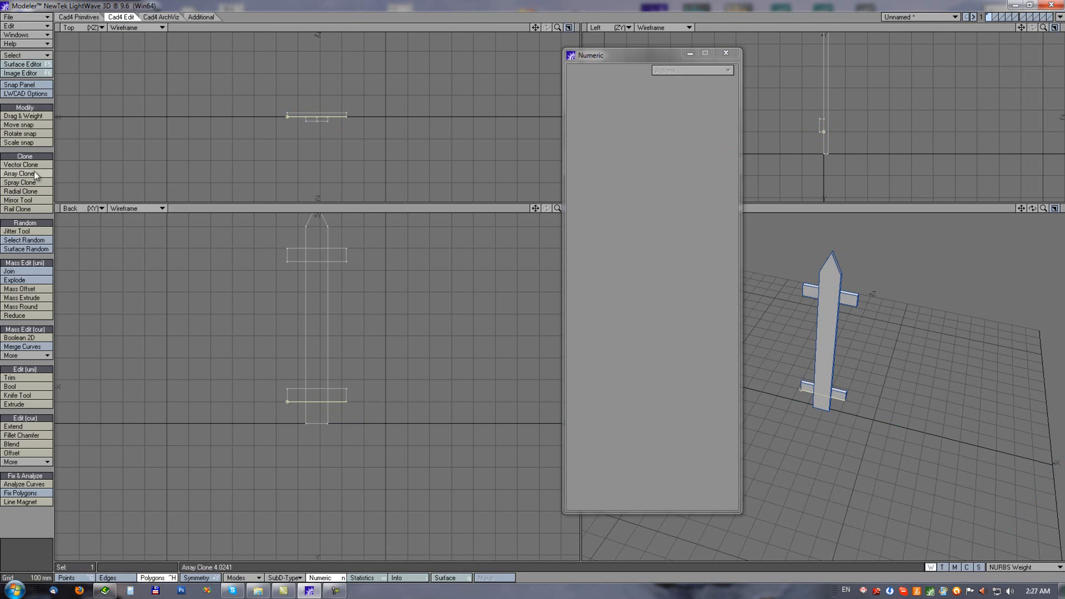
{"action": "left_click", "coordinate": [25, 125]}
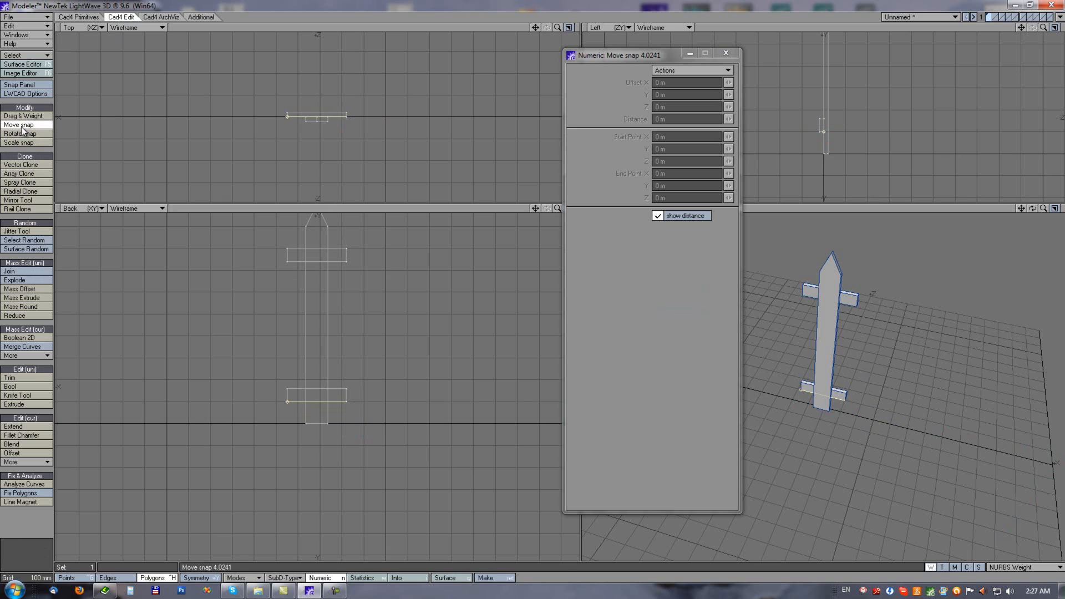
{"action": "left_click_drag", "start_coordinate": [347, 449], "coordinate": [345, 464]}
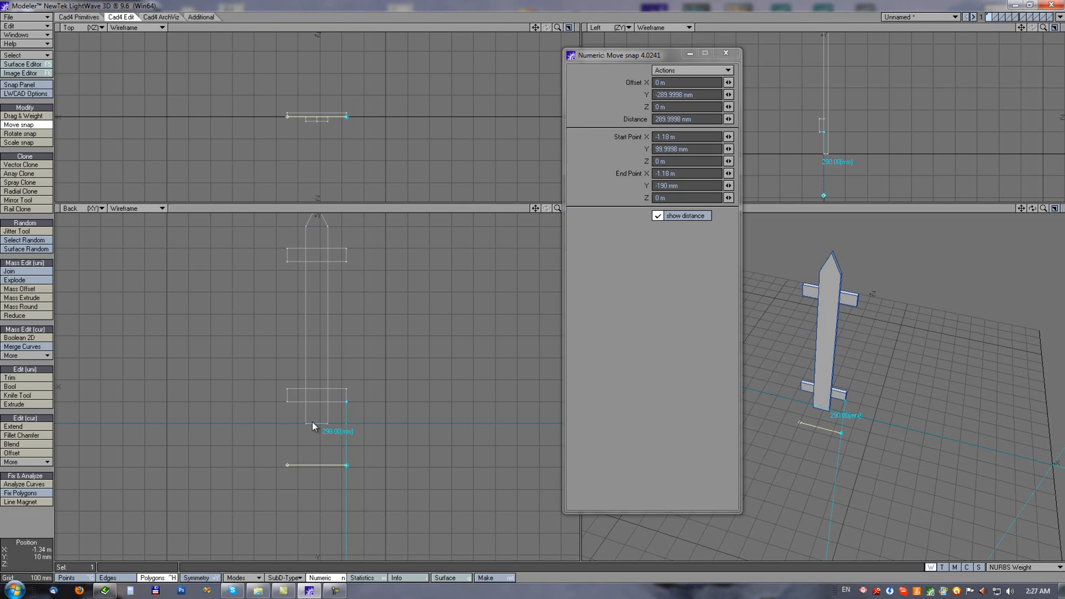
{"action": "key", "text": "space"}
{"action": "left_click", "coordinate": [308, 460]}
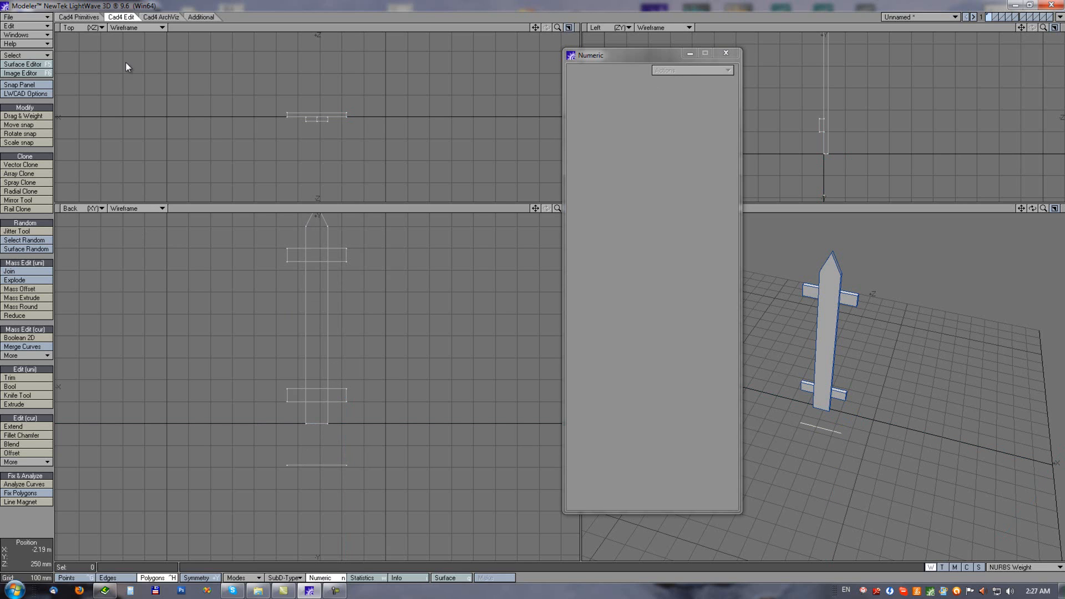
Add the fence model with the offset line below it to the ArchViz Fence library test as a shape named f3
{"action": "left_click", "coordinate": [78, 17]}
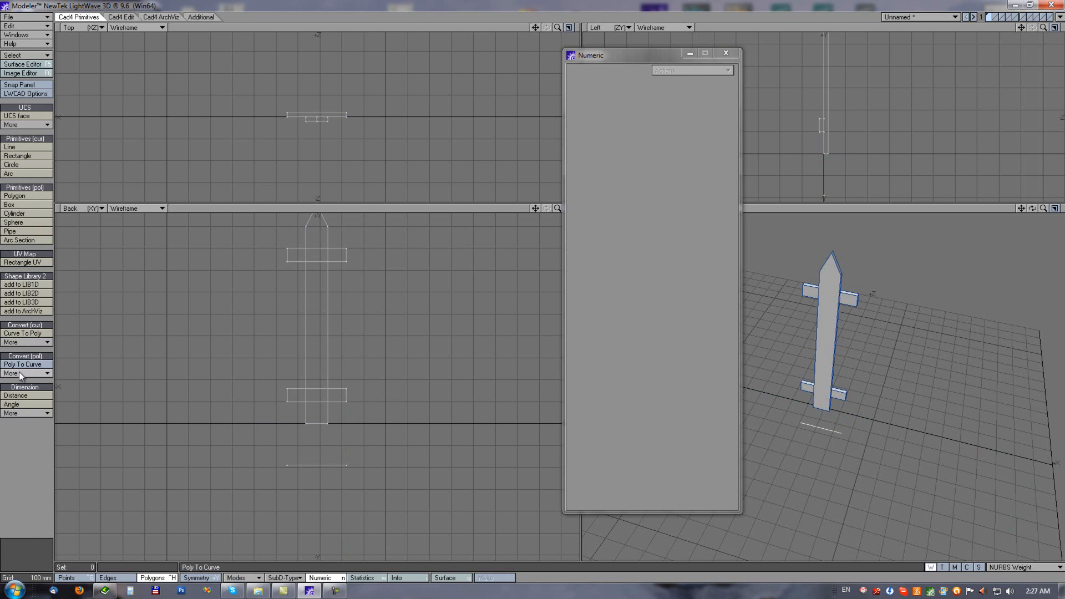
{"action": "left_click", "coordinate": [28, 311]}
{"action": "left_click_drag", "start_coordinate": [378, 263], "coordinate": [374, 297], "text": "alt"}
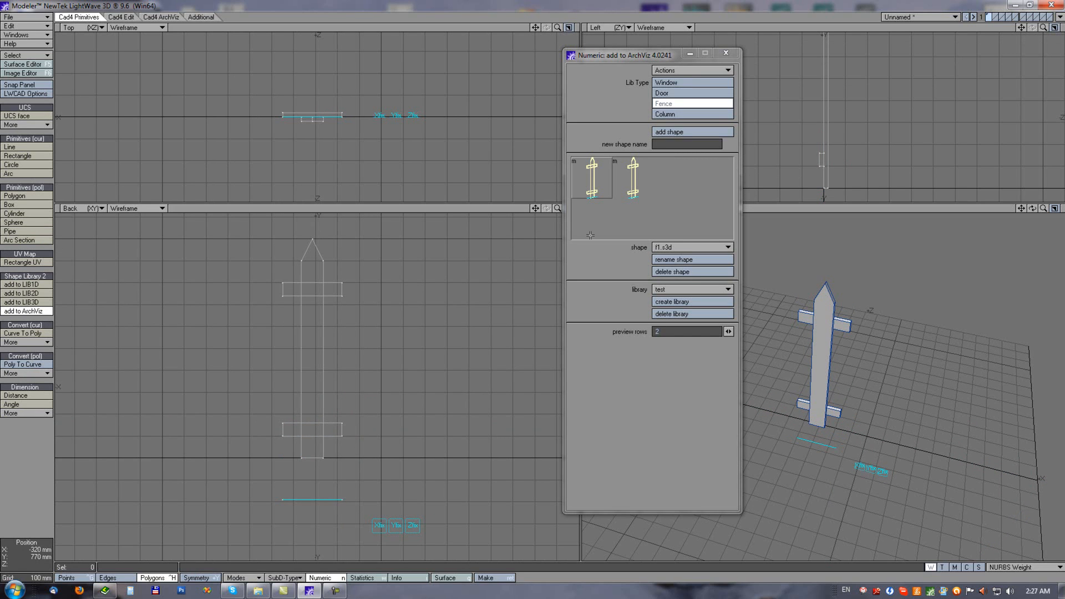
{"action": "left_click", "coordinate": [664, 145]}
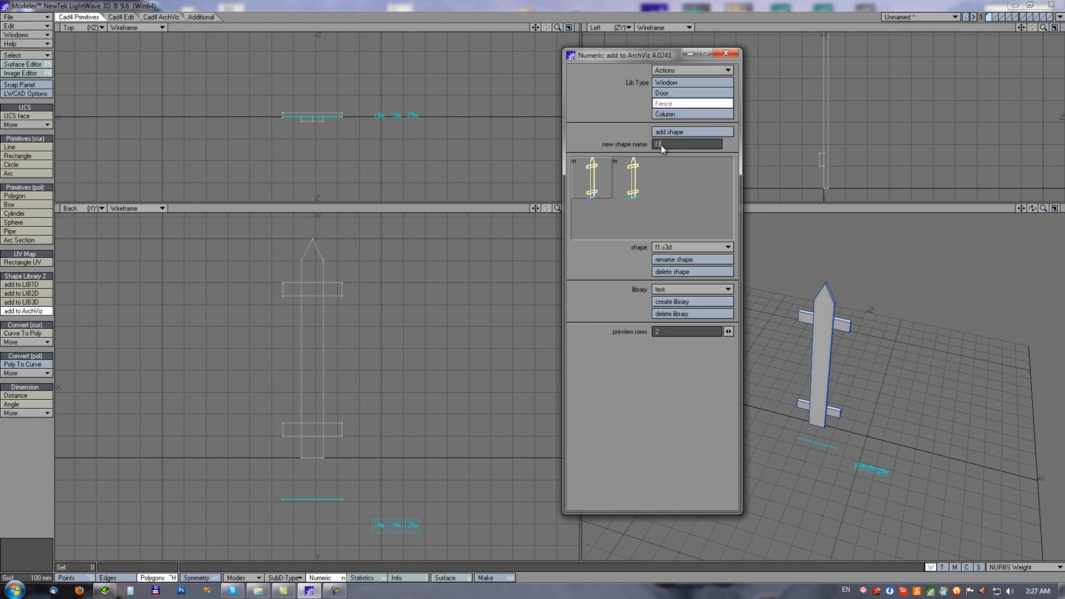
{"action": "left_click", "coordinate": [674, 133]}
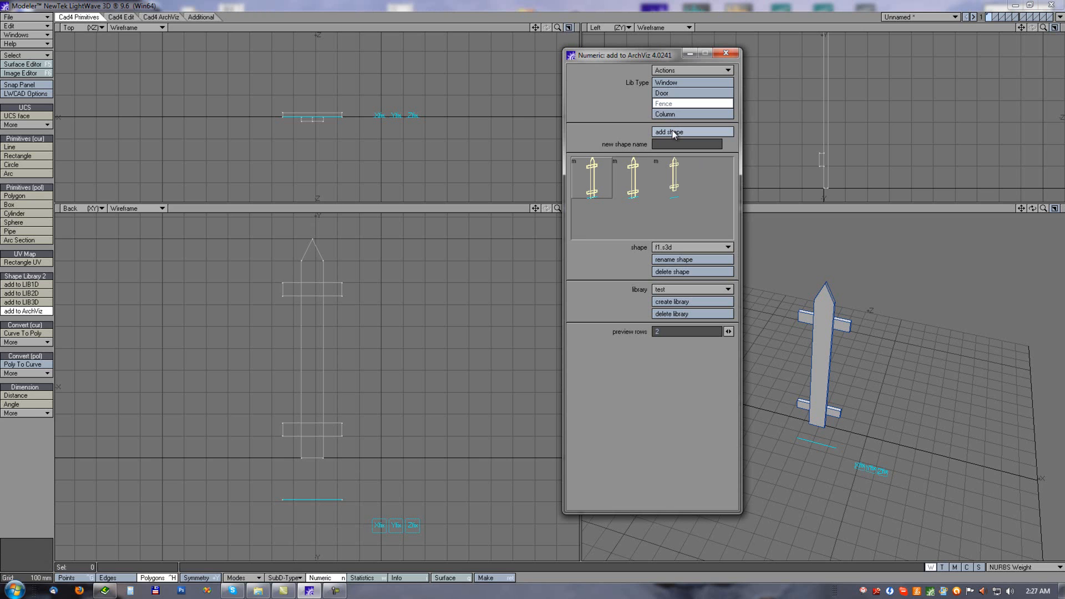
Draw a straight fence segment about 1.7 m long on an empty layer, using shape f1 from the test library
{"action": "key", "text": "space"}
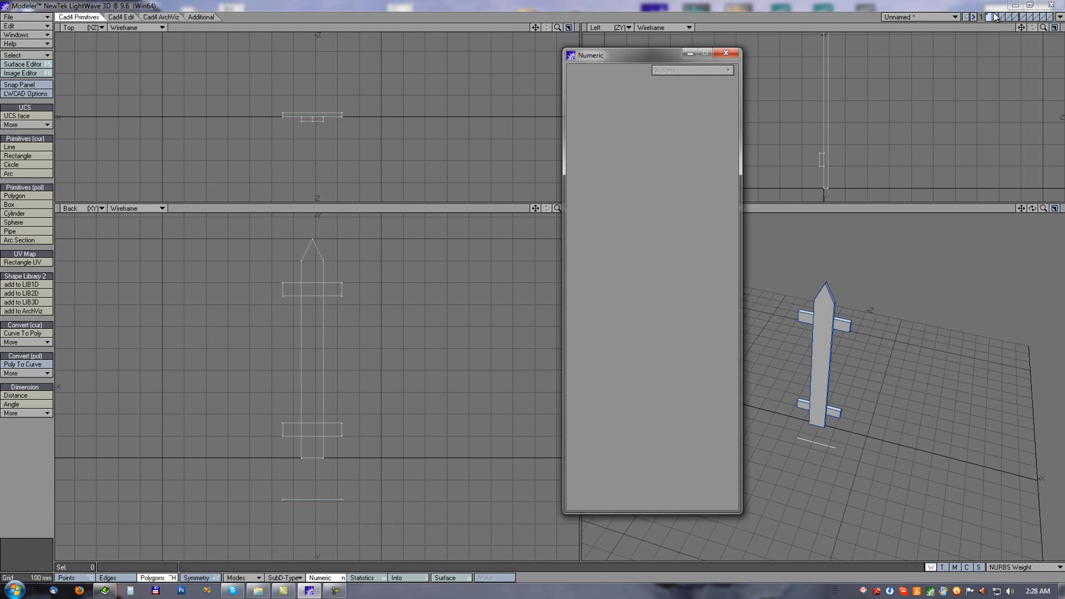
{"action": "left_click", "coordinate": [996, 15]}
{"action": "key", "text": "a"}
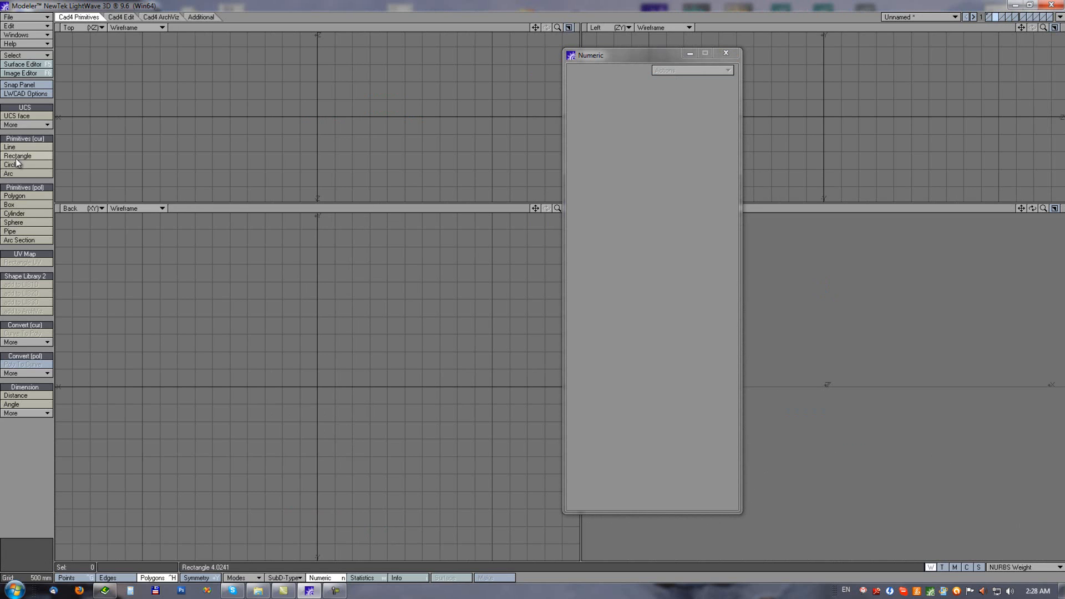
{"action": "left_click", "coordinate": [142, 17]}
{"action": "left_click", "coordinate": [16, 196]}
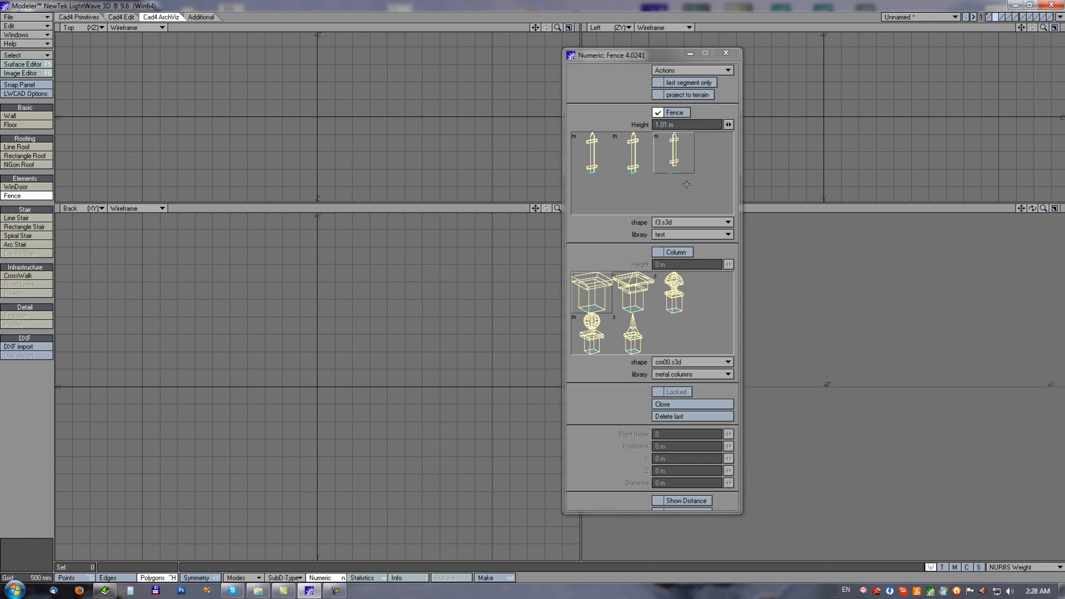
{"action": "left_click_drag", "start_coordinate": [216, 128], "coordinate": [218, 128]}
{"action": "left_click_drag", "start_coordinate": [383, 129], "coordinate": [278, 131]}
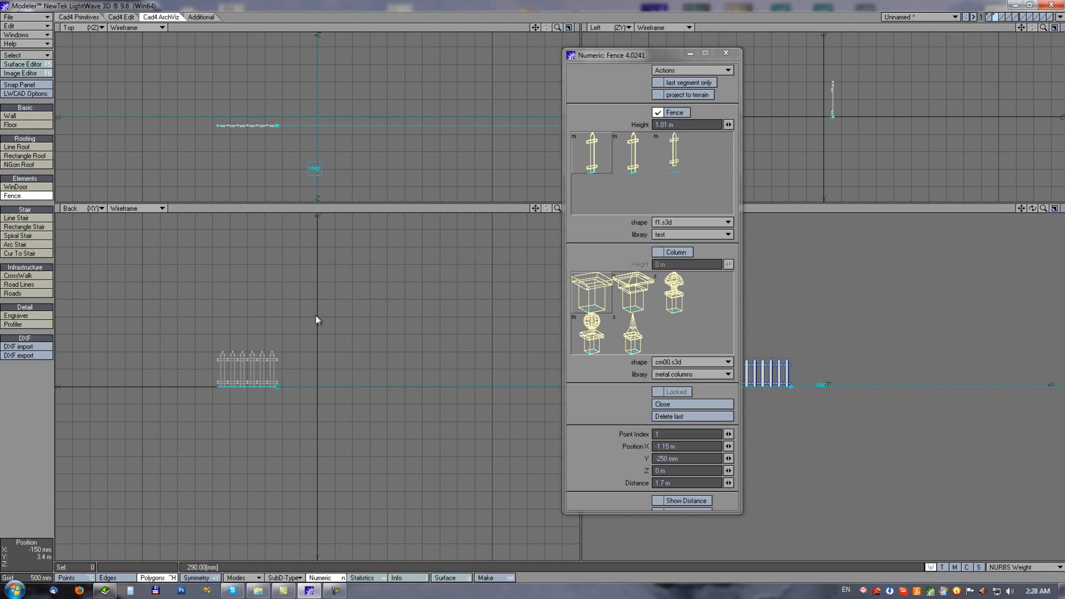
Test how the f1 fence stretches by lowering its height to 987 mm and raising it to 1.06 m
{"action": "key", "text": "a"}
{"action": "left_click_drag", "start_coordinate": [794, 328], "coordinate": [813, 377], "text": "alt"}
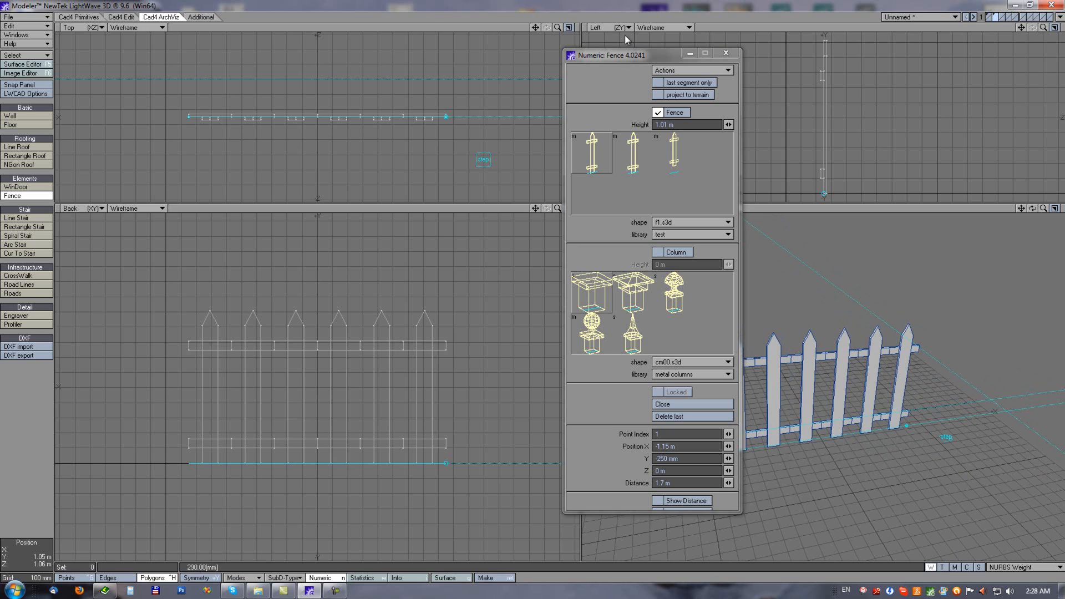
{"action": "left_click_drag", "start_coordinate": [629, 54], "coordinate": [581, 56]}
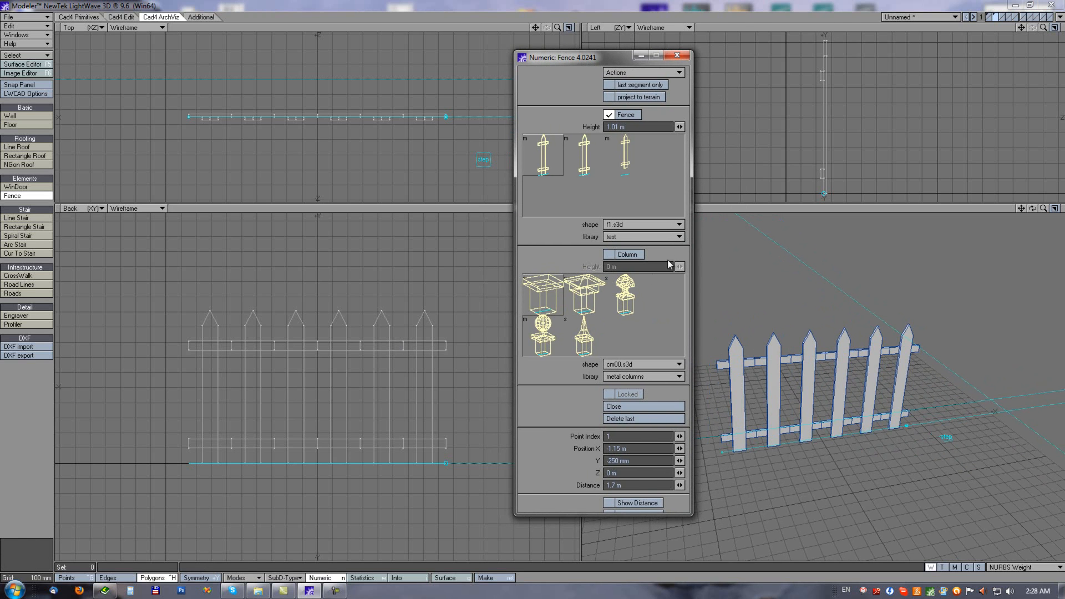
{"action": "left_click_drag", "start_coordinate": [680, 127], "coordinate": [435, 201]}
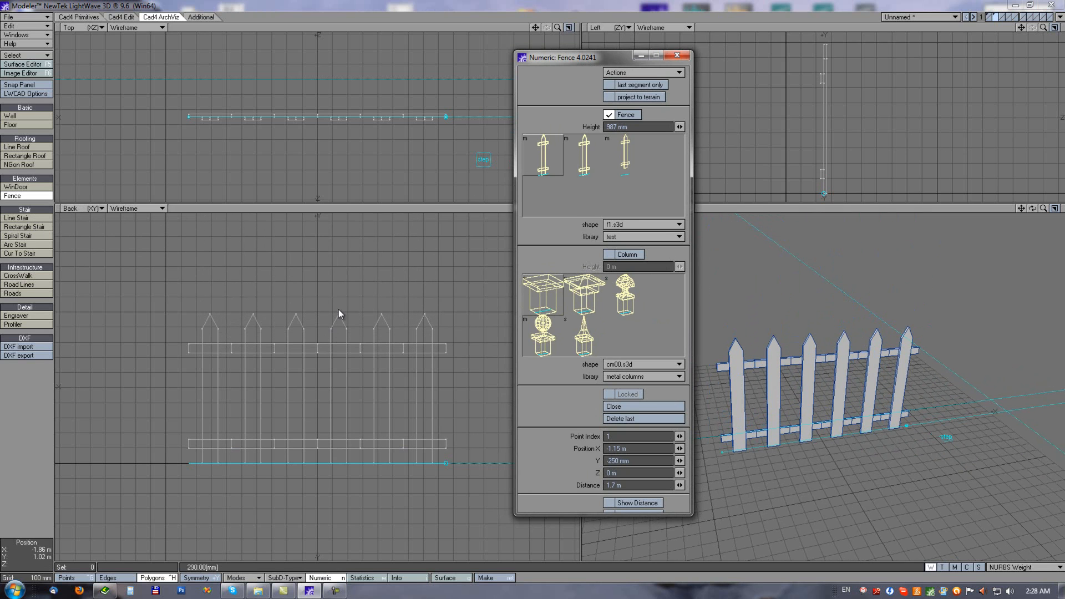
{"action": "left_click_drag", "start_coordinate": [339, 334], "coordinate": [317, 365], "text": "alt"}
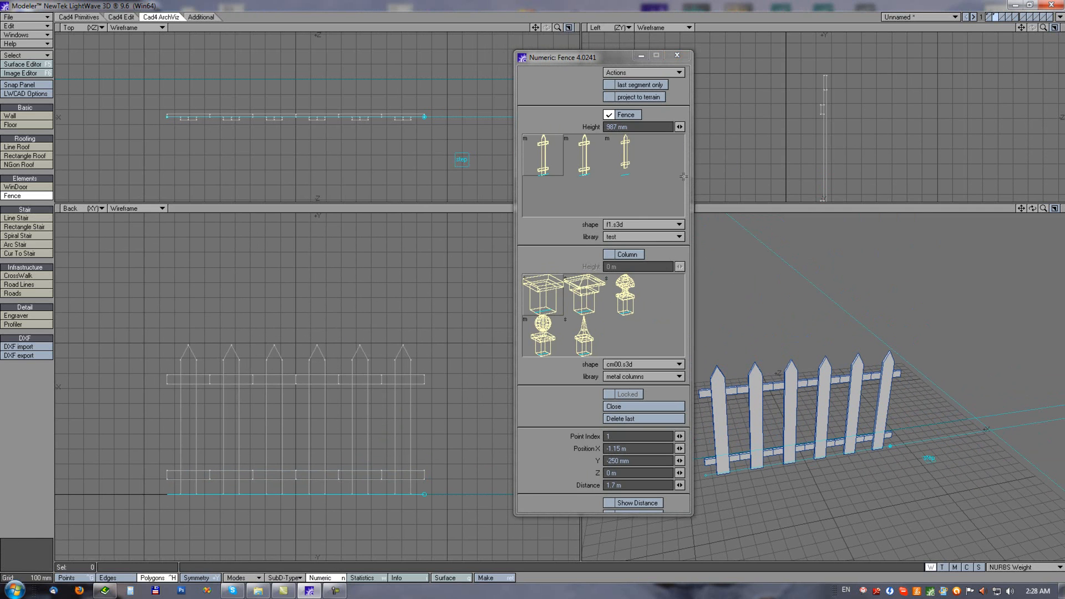
{"action": "left_click_drag", "start_coordinate": [679, 127], "coordinate": [38, 233]}
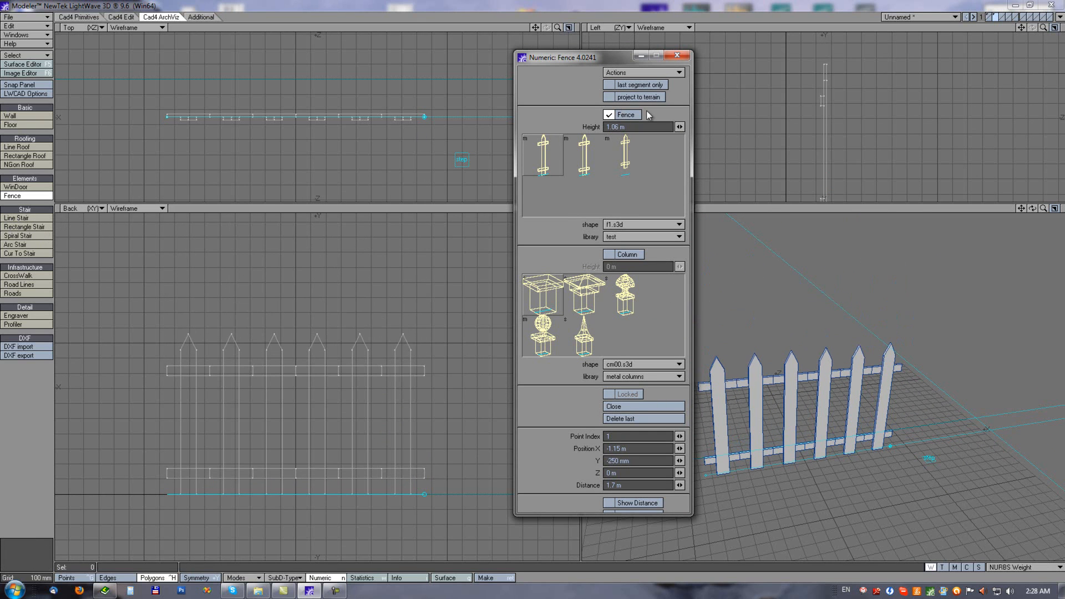
Switch the fence to shape f2 and vary its height from 920 mm up to 1.41 m
{"action": "left_click", "coordinate": [586, 150]}
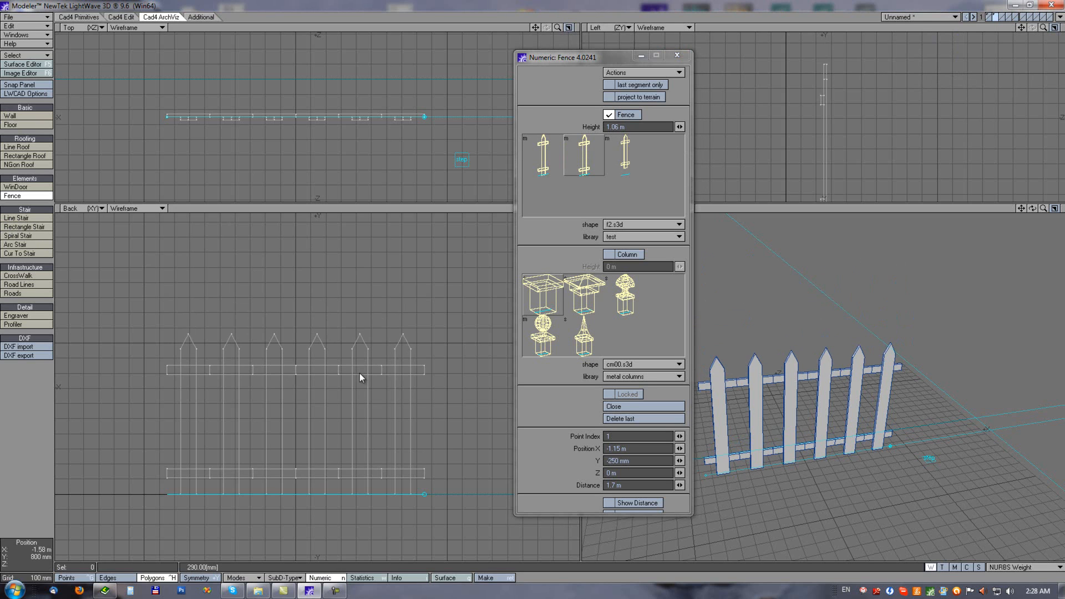
{"action": "left_click_drag", "start_coordinate": [679, 126], "coordinate": [270, 356]}
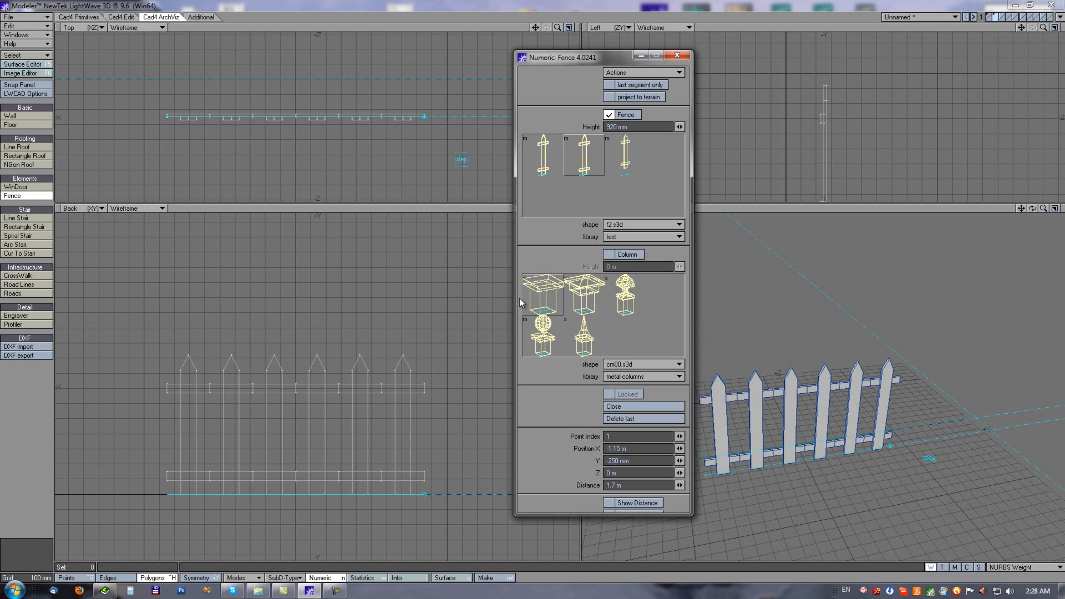
{"action": "left_click_drag", "start_coordinate": [679, 127], "coordinate": [94, 232]}
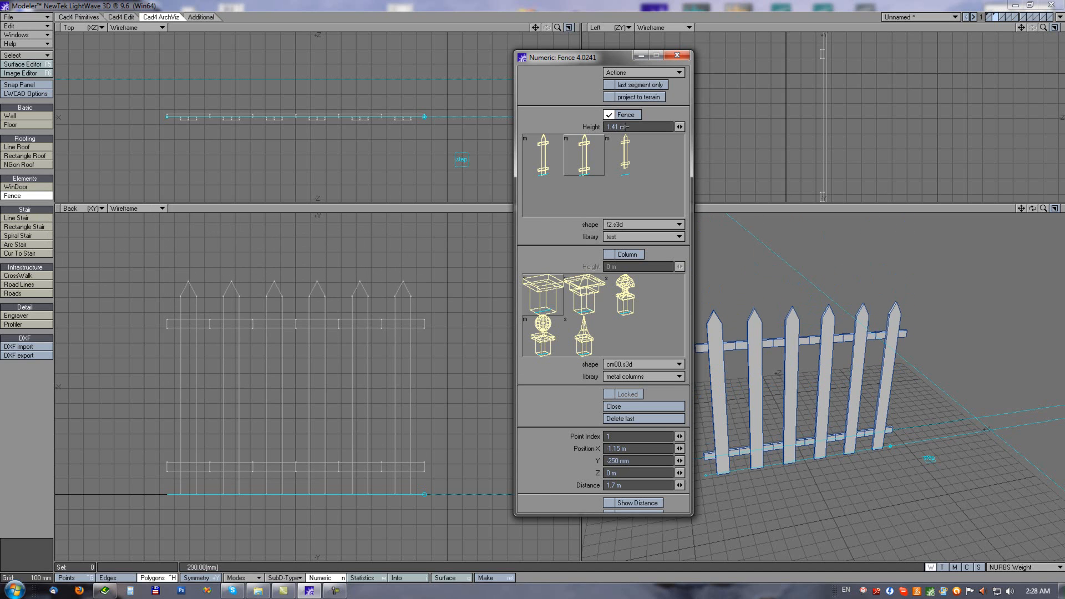
Switch the fence to shape f3, with a first segment about 1.15 m long and two more segments forming a stepped path
{"action": "left_click", "coordinate": [624, 155]}
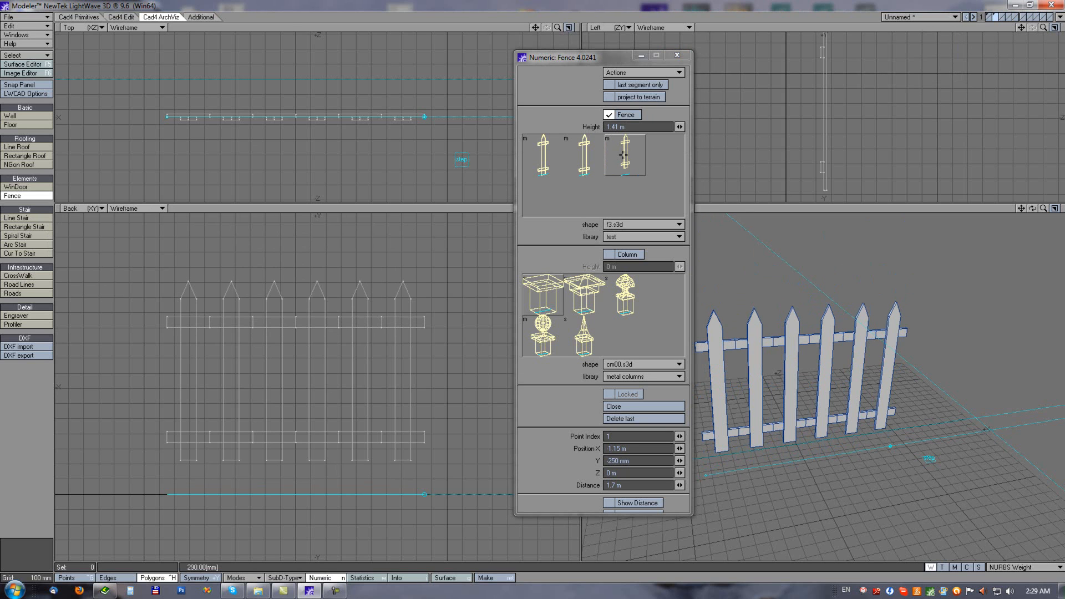
{"action": "left_click_drag", "start_coordinate": [424, 115], "coordinate": [341, 115]}
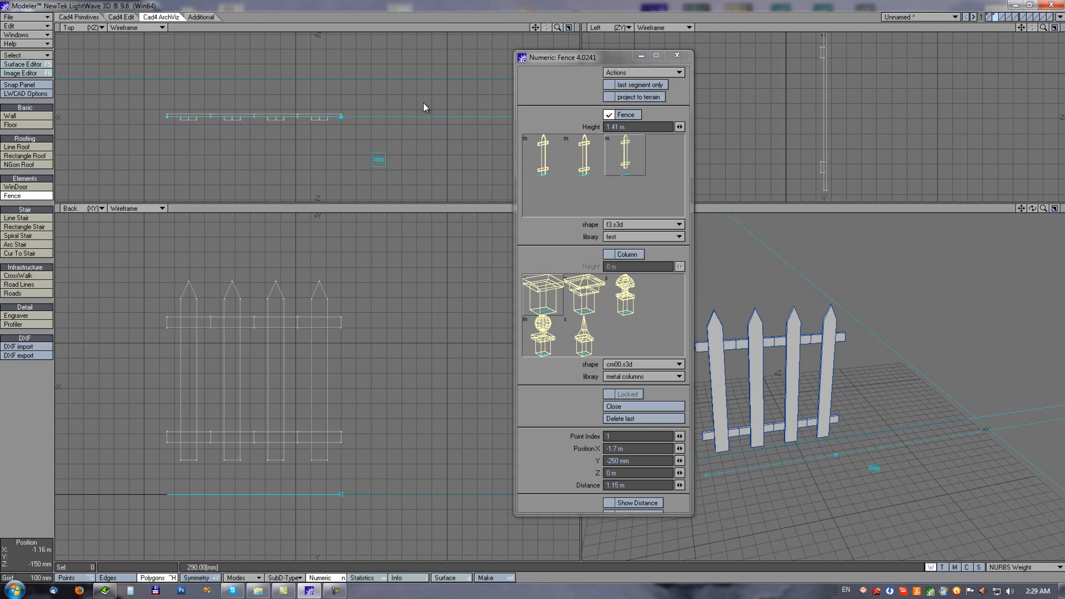
{"action": "left_click_drag", "start_coordinate": [339, 73], "coordinate": [310, 100], "text": "alt"}
{"action": "left_click", "coordinate": [309, 63]}
{"action": "left_click", "coordinate": [428, 73]}
{"action": "key", "text": "space"}
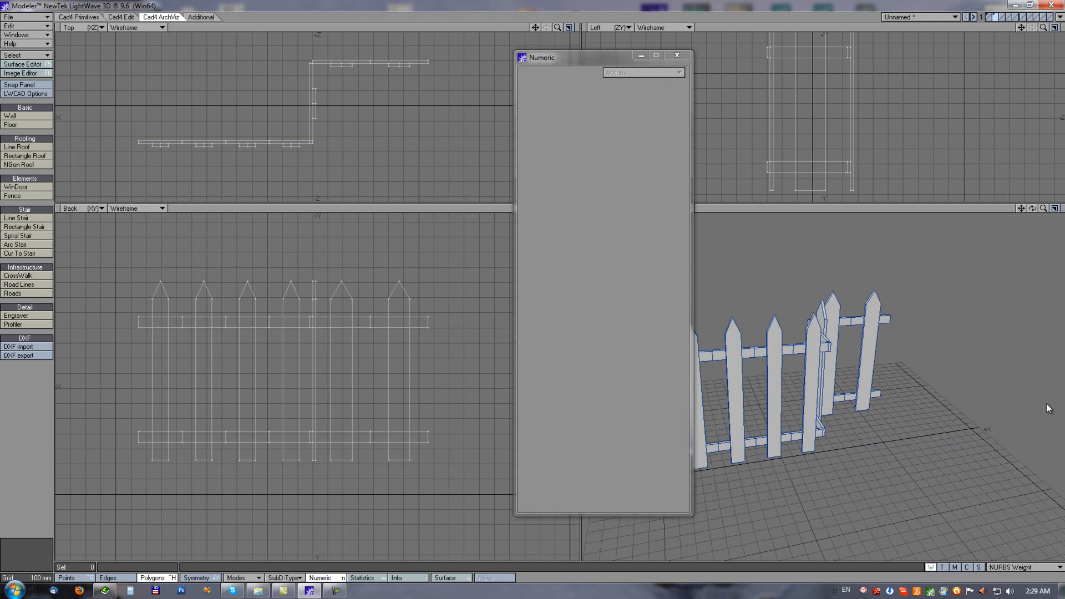